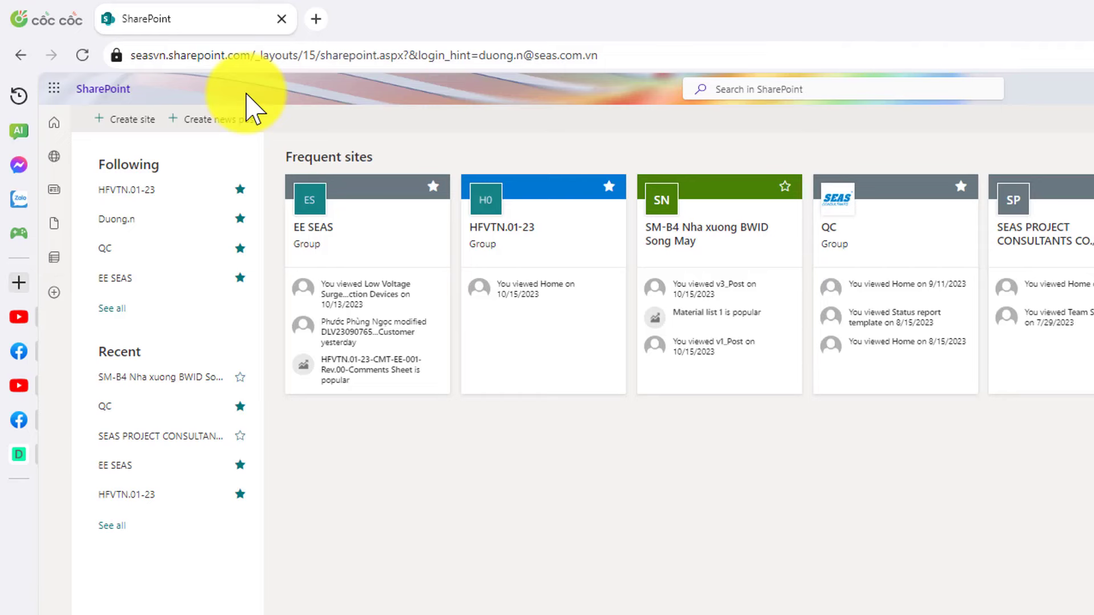
- Start creating a new SharePoint site of the Team site type
{"action": "left_click", "coordinate": [118, 111]}
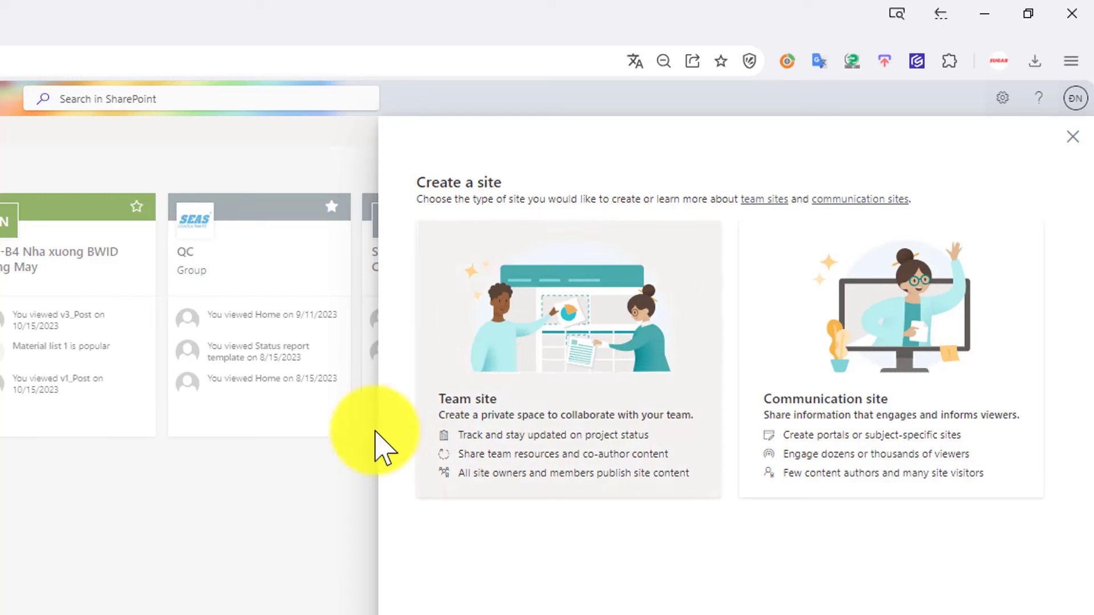
{"action": "left_click", "coordinate": [488, 387]}
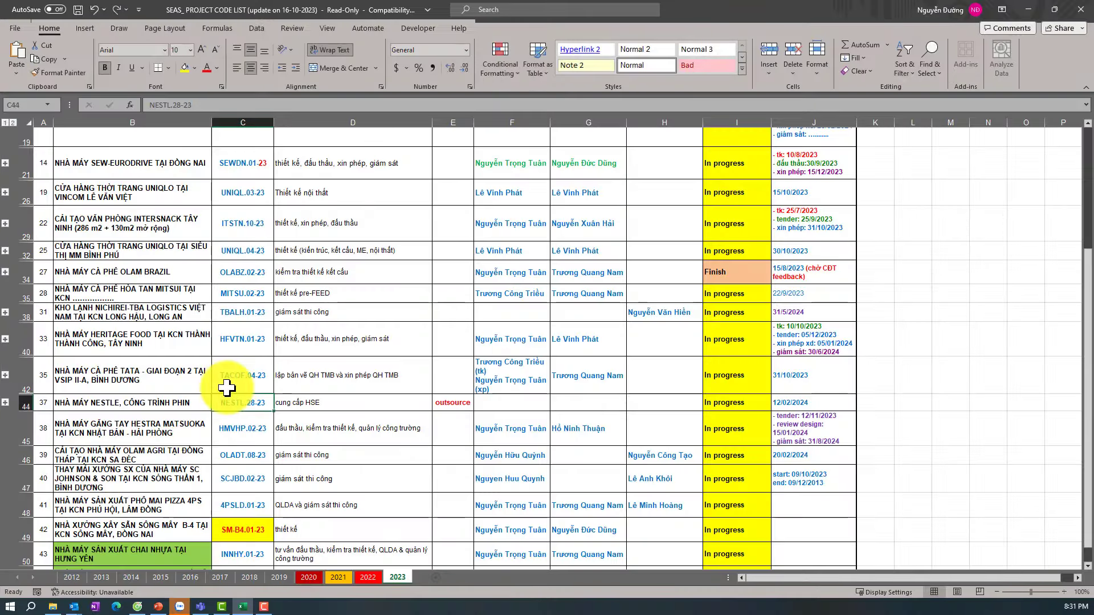
- Look up the project code in the Excel project code list and enter MITSU.02-23 as the site name in SharePoint
{"action": "left_click", "coordinate": [226, 382]}
{"action": "left_click", "coordinate": [226, 338]}
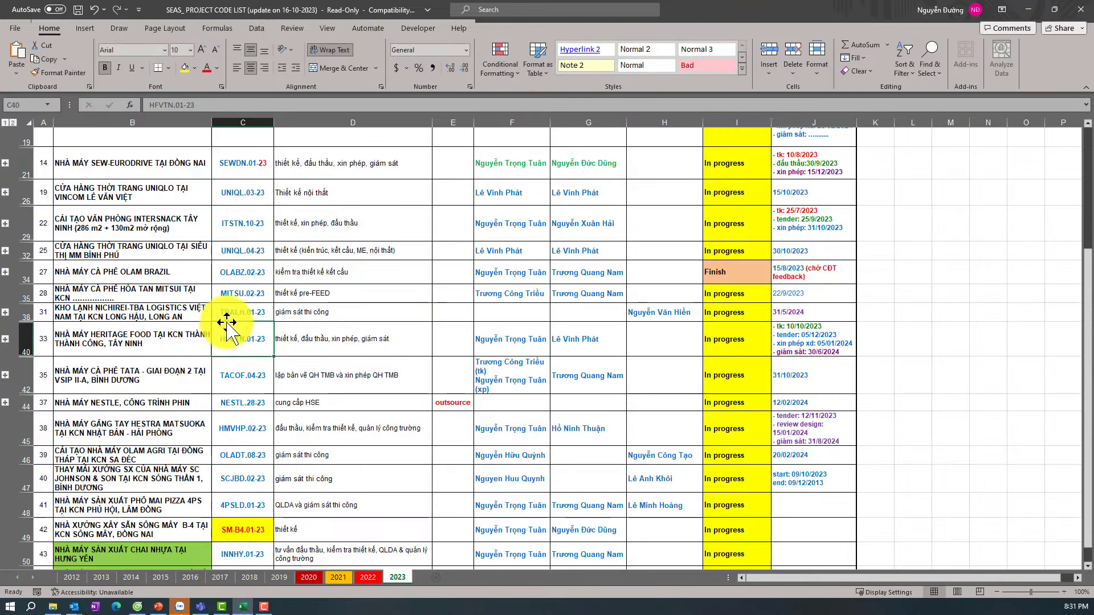
{"action": "left_click", "coordinate": [226, 313]}
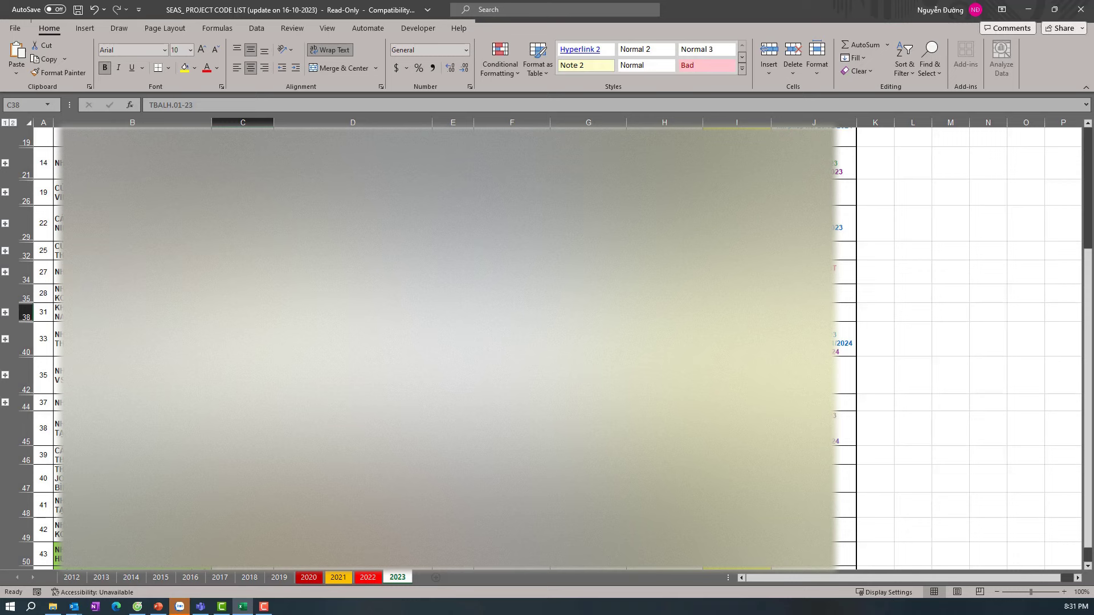
{"action": "double_click", "coordinate": [225, 293]}
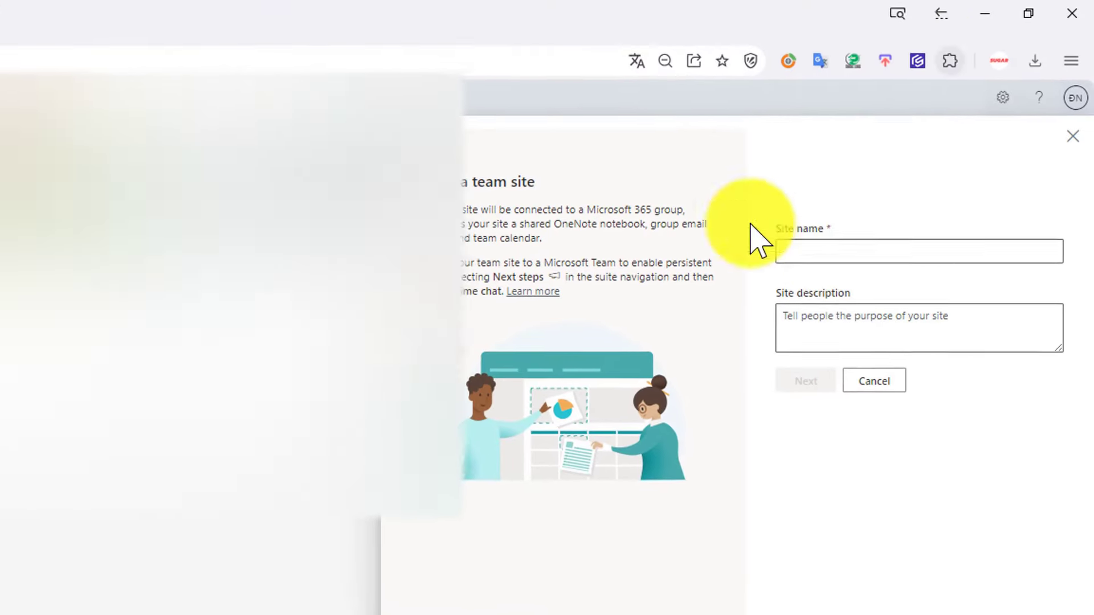
{"action": "left_click", "coordinate": [822, 251]}
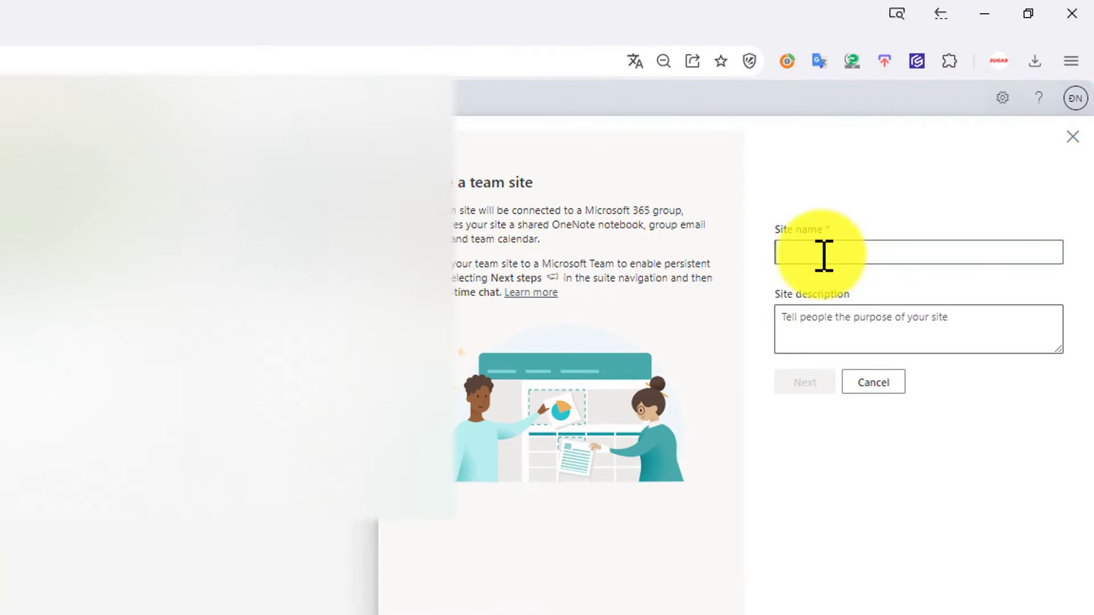
{"action": "type", "text": "MITSU.02-23"}
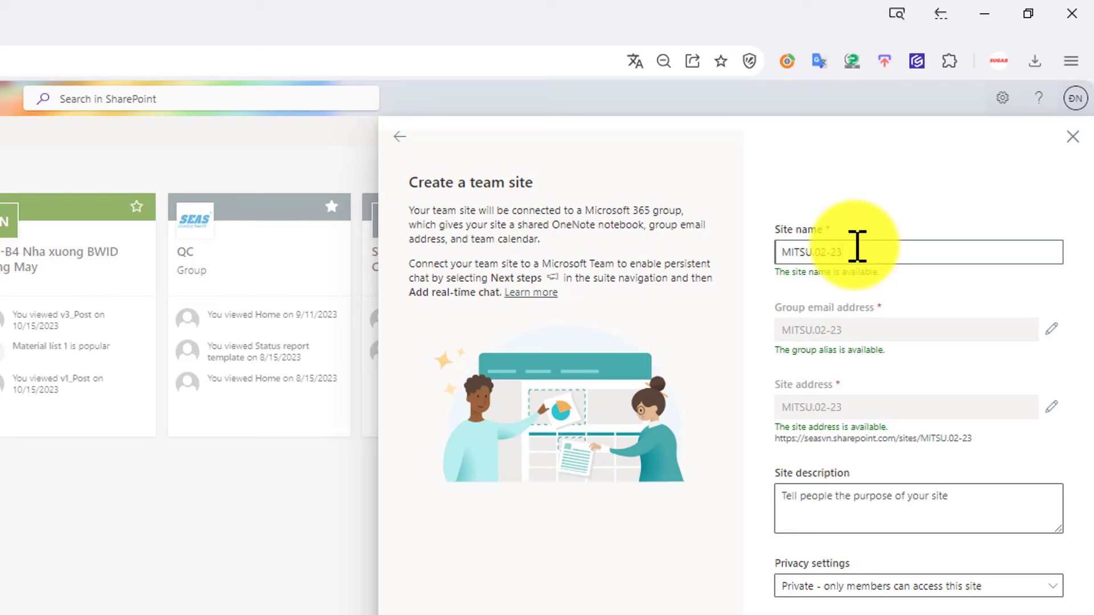
- Enter "Dự án Mitsui" as the site description
{"action": "left_click", "coordinate": [787, 500]}
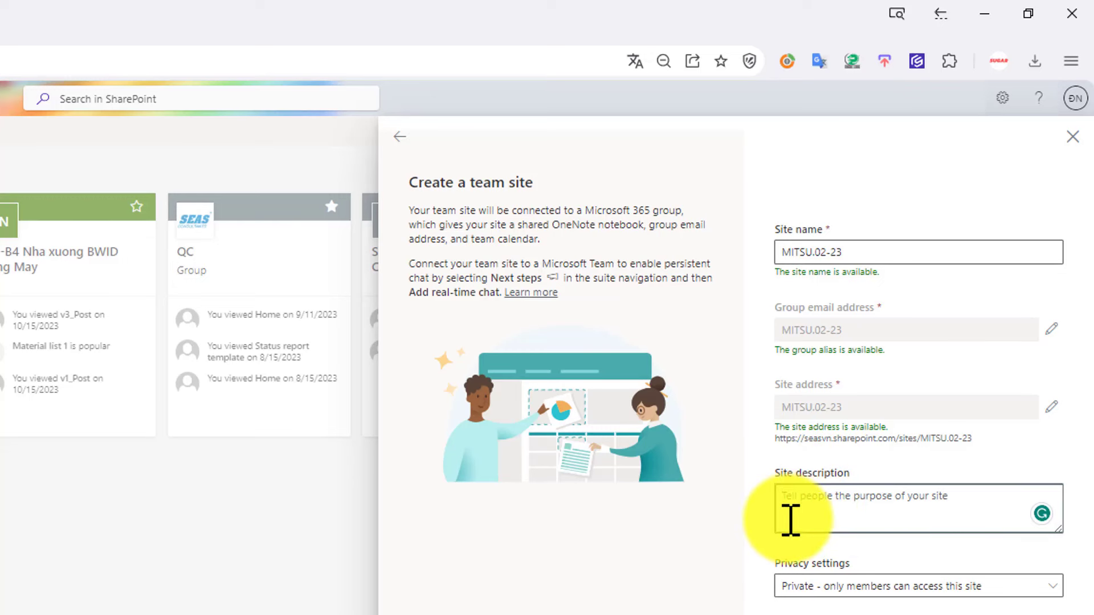
{"action": "type", "text": "Du"}
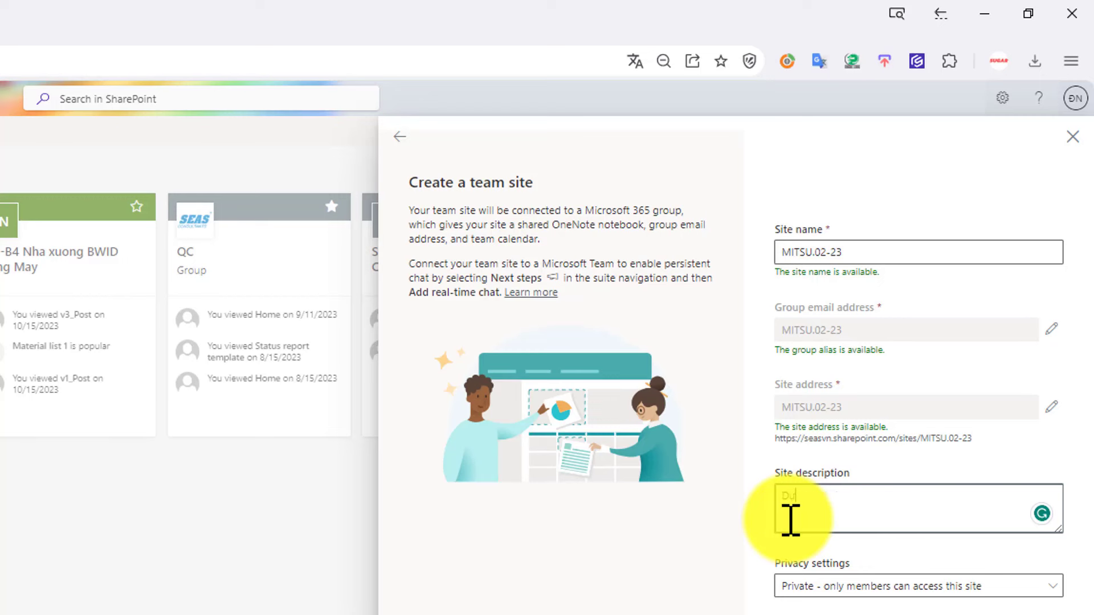
{"action": "type", "text": " an Mit"}
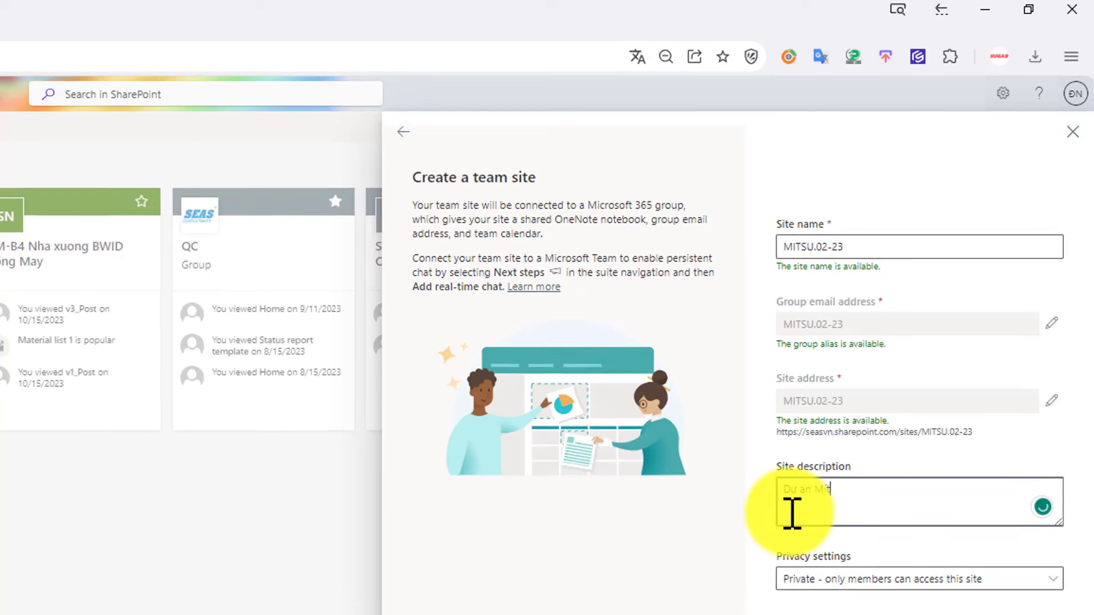
{"action": "type", "text": "sui"}
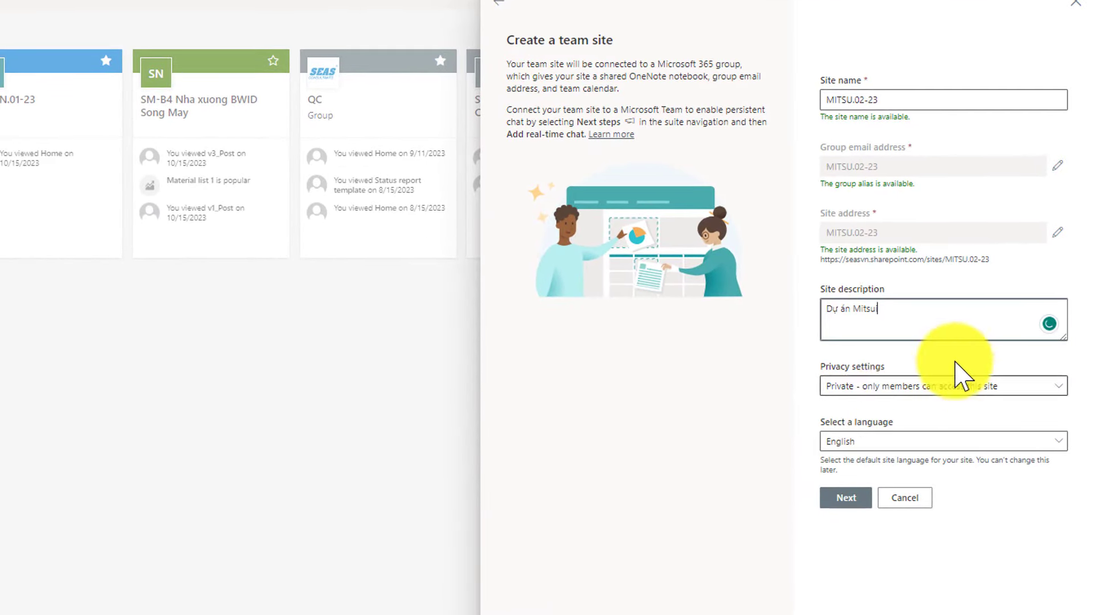
- Set the privacy to "Private - only members can access this site" and the language to English, and continue to the members page
{"action": "left_click", "coordinate": [892, 388]}
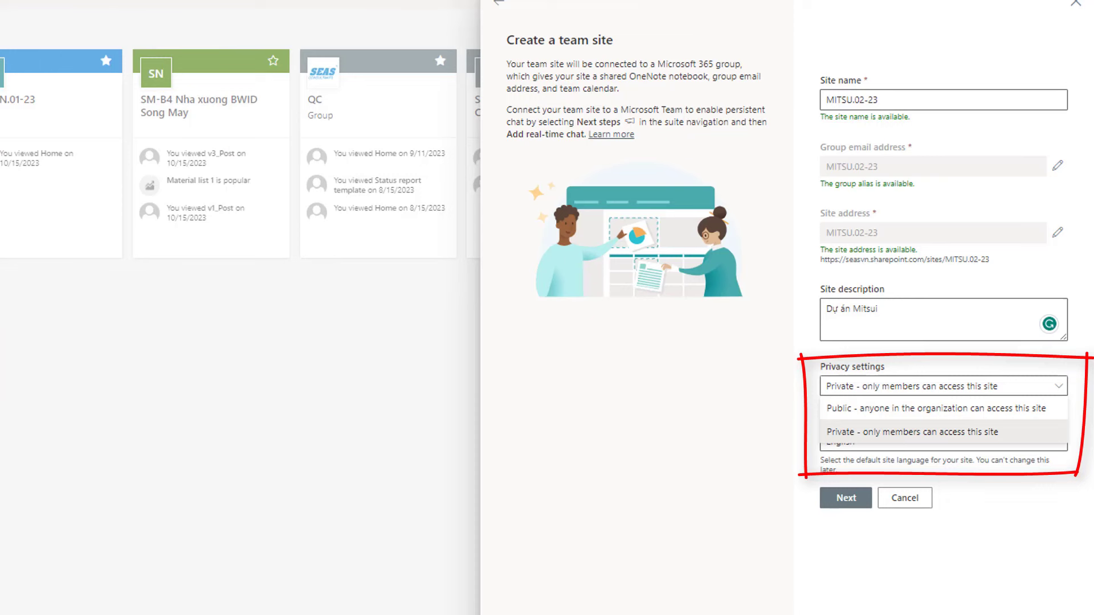
{"action": "left_click", "coordinate": [842, 438]}
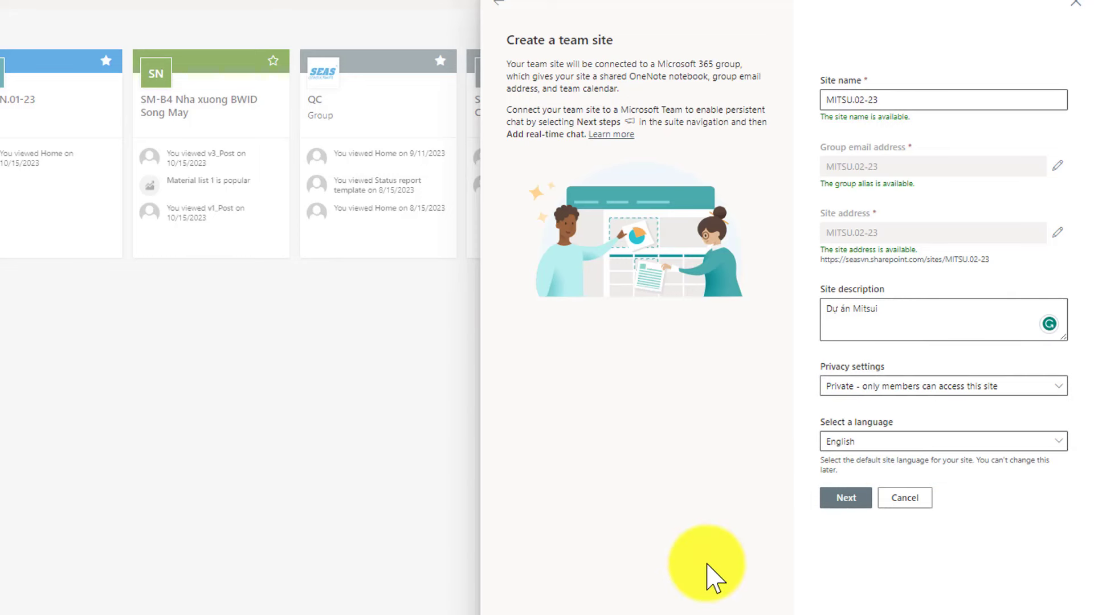
{"action": "left_click", "coordinate": [840, 447]}
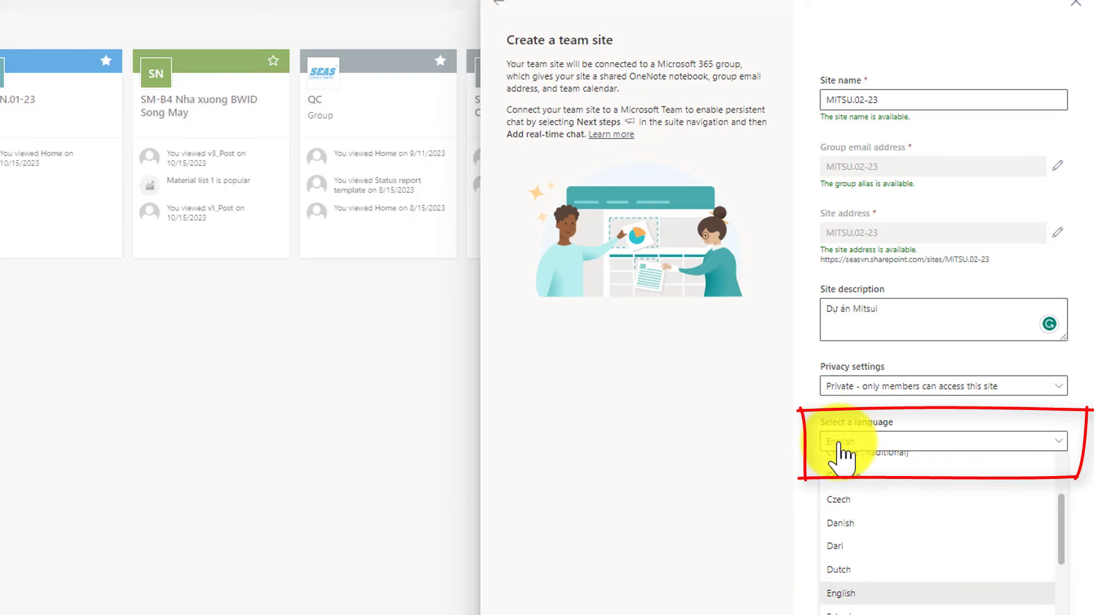
{"action": "left_click", "coordinate": [836, 601]}
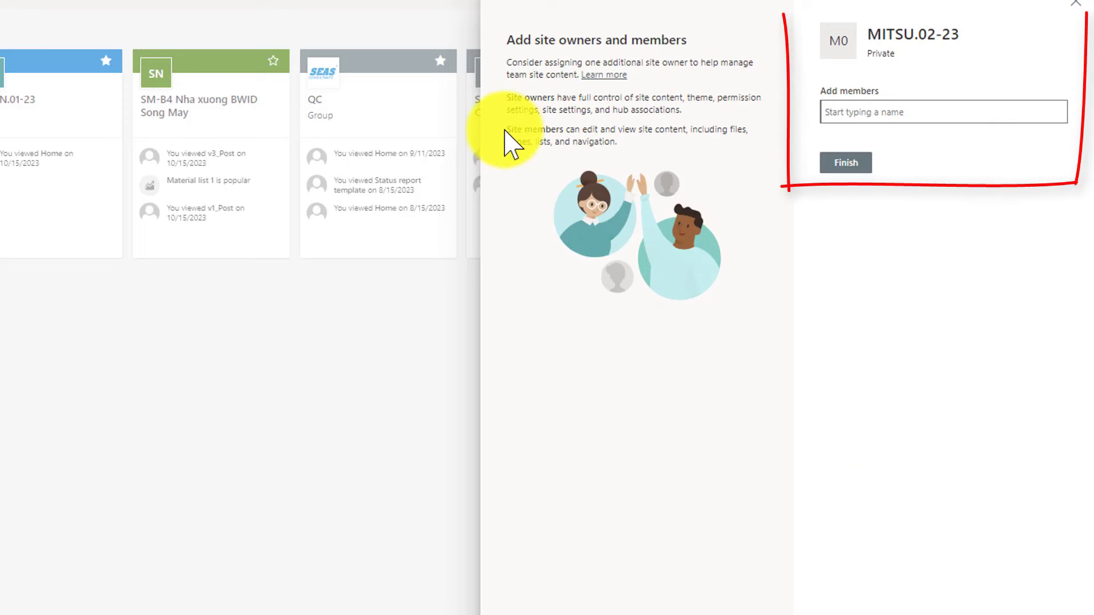
- Read the explanations of what site owners and site members are allowed to do on the new site
{"action": "left_click_drag", "start_coordinate": [507, 130], "coordinate": [647, 159]}
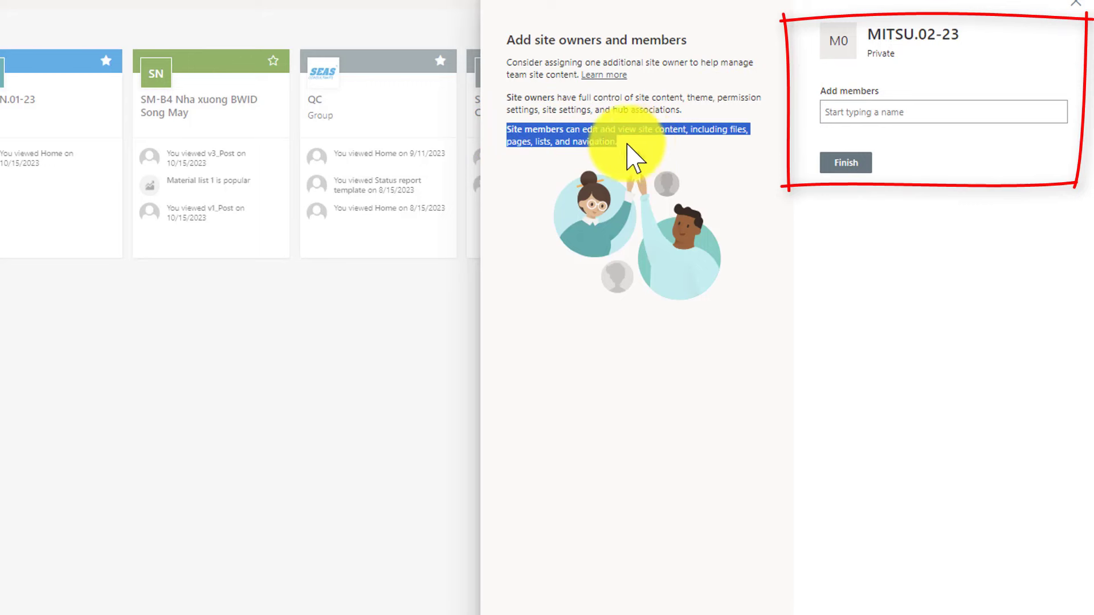
{"action": "left_click", "coordinate": [587, 133]}
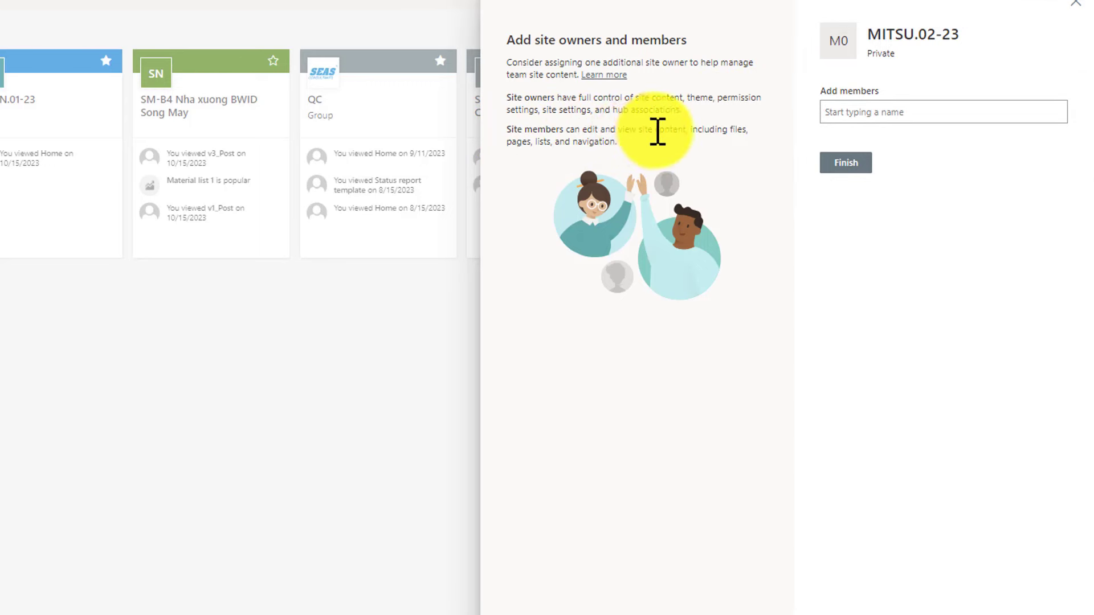
{"action": "left_click_drag", "start_coordinate": [691, 129], "coordinate": [717, 141]}
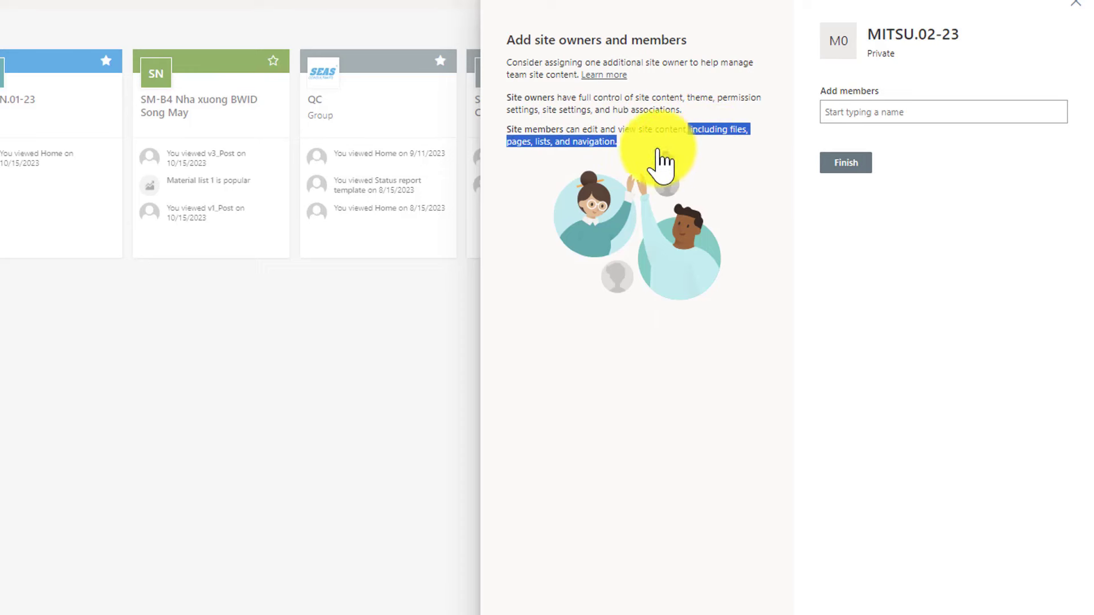
{"action": "left_click", "coordinate": [528, 103]}
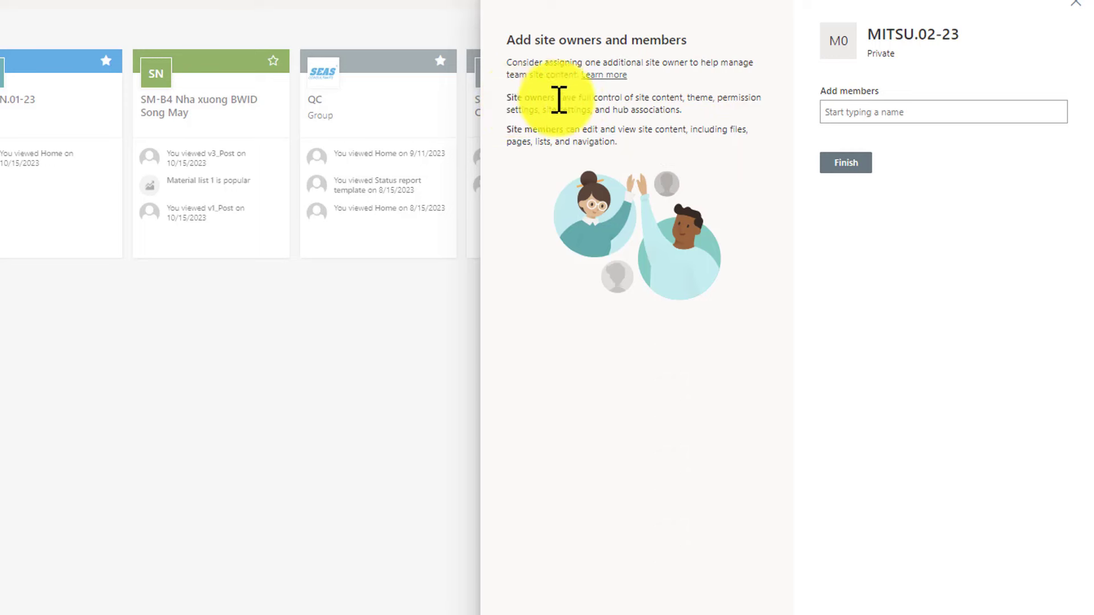
{"action": "left_click_drag", "start_coordinate": [557, 101], "coordinate": [690, 104]}
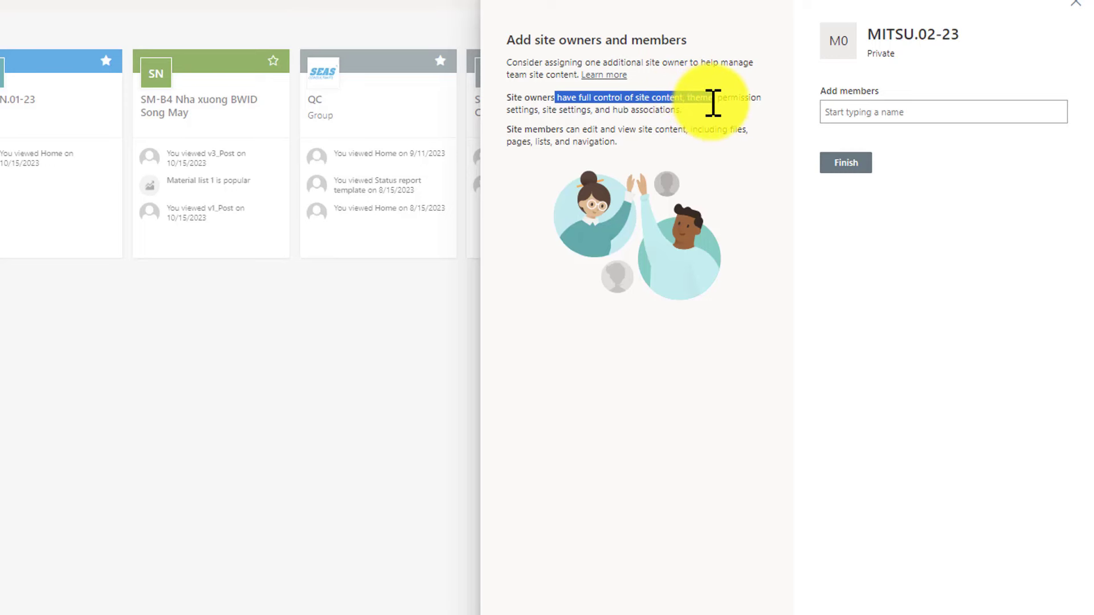
{"action": "left_click_drag", "start_coordinate": [713, 103], "coordinate": [762, 97]}
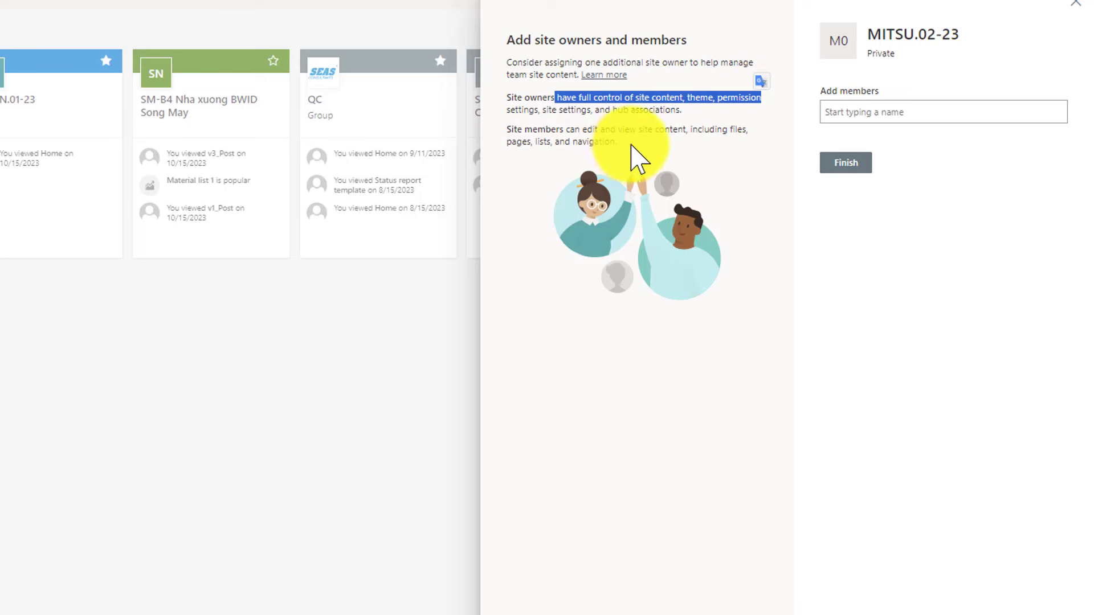
{"action": "left_click_drag", "start_coordinate": [618, 143], "coordinate": [519, 136]}
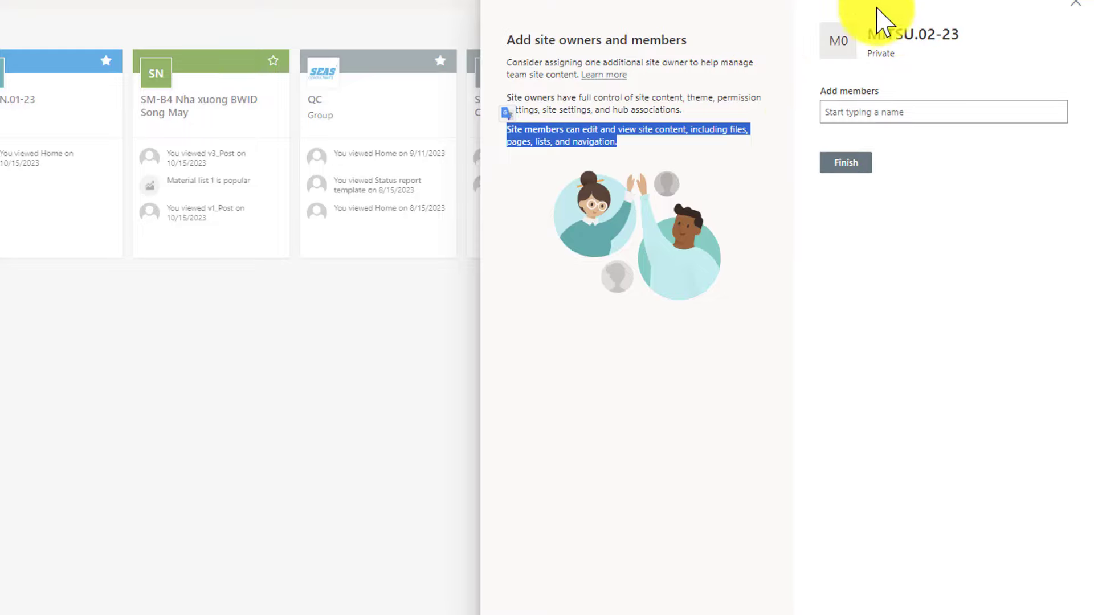
{"action": "left_click", "coordinate": [632, 126]}
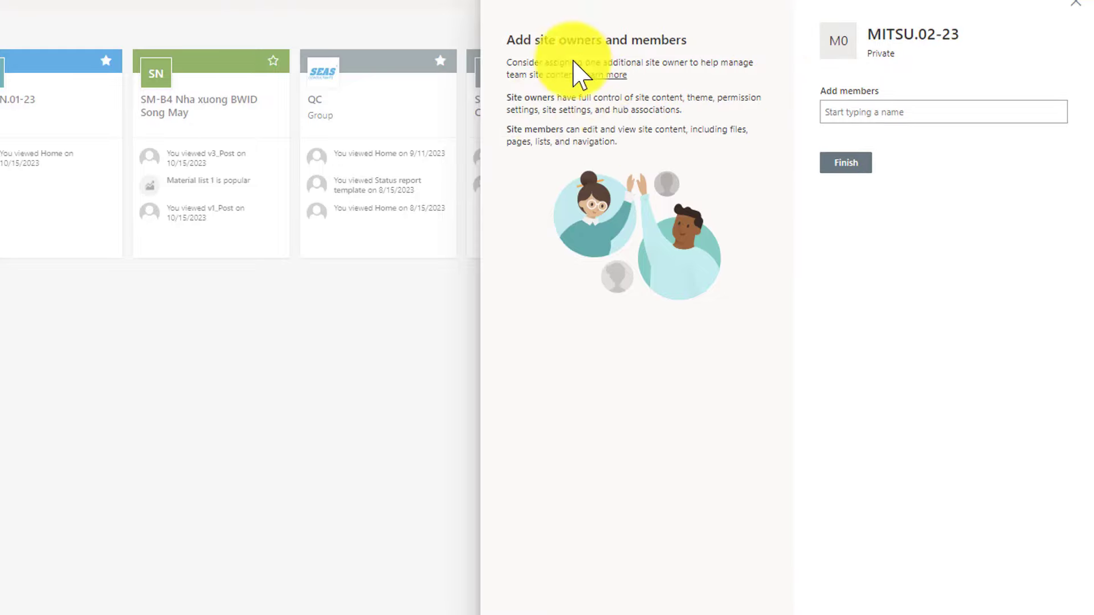
- Finish creating the MITSU.02-23 site without adding members and open its notebook
{"action": "left_click", "coordinate": [899, 186]}
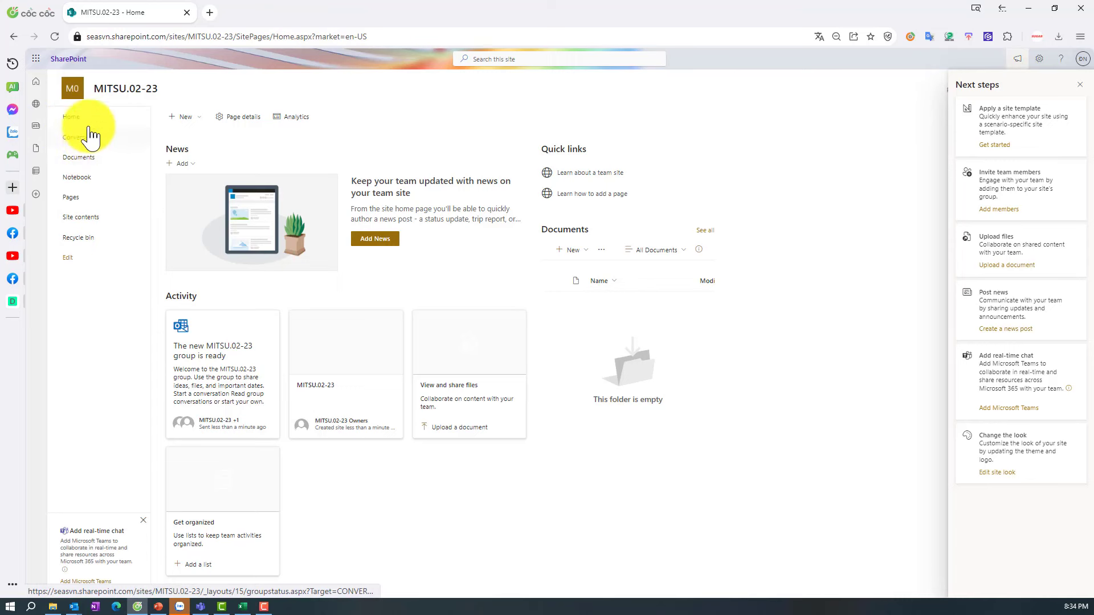
{"action": "left_click", "coordinate": [79, 181]}
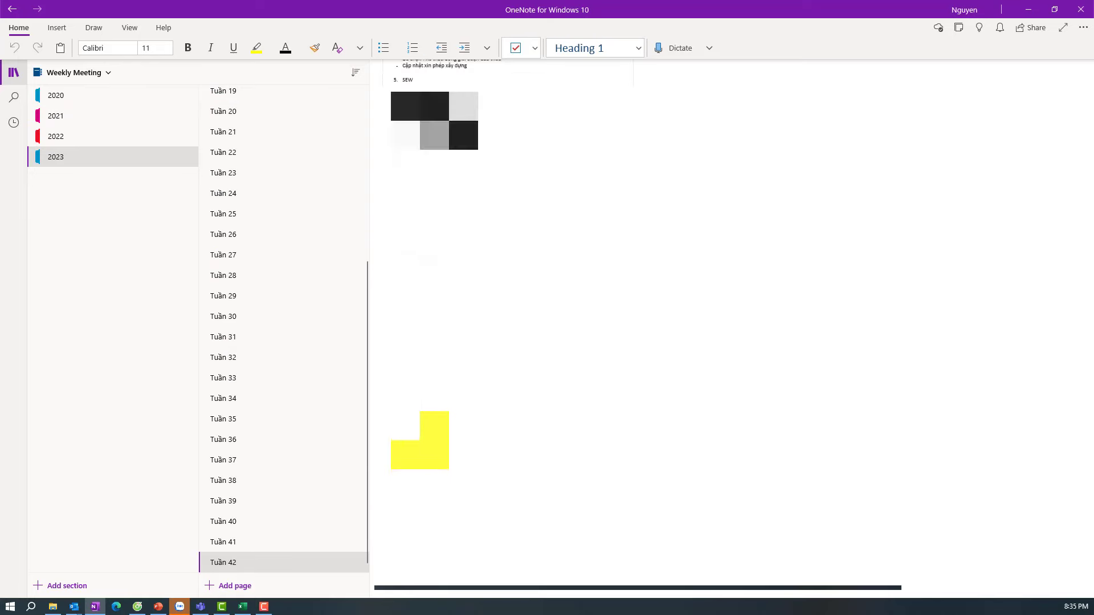
- Browse the weekly pages, such as Tuần 36, Tuần 41, Tuần 22 and Tuần 25, in the 2023 section of the Weekly Meeting OneNote notebook
{"action": "left_click", "coordinate": [225, 439]}
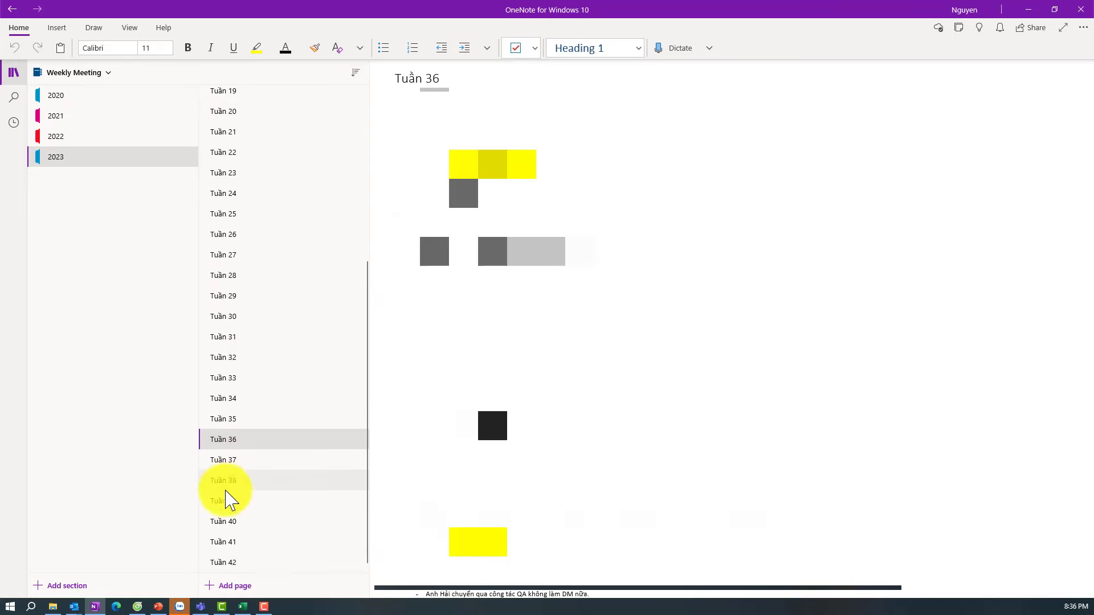
{"action": "left_click", "coordinate": [226, 482]}
{"action": "left_click", "coordinate": [226, 541]}
{"action": "scroll", "coordinate": [252, 449], "scroll_direction": "up", "scroll_amount": 3}
{"action": "scroll", "coordinate": [268, 399], "scroll_direction": "up", "scroll_amount": 3}
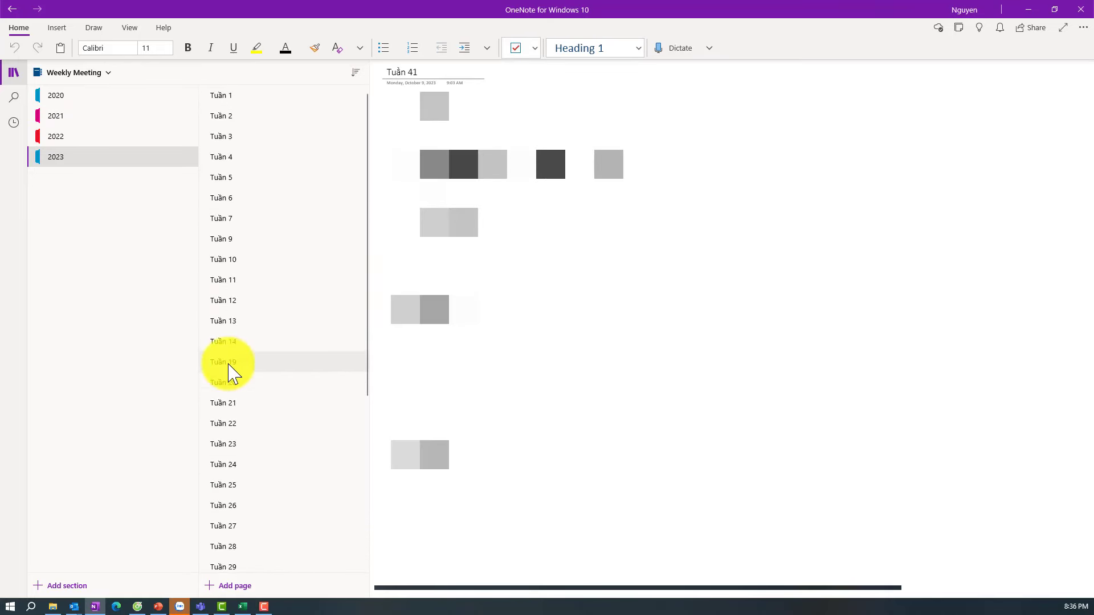
{"action": "left_click", "coordinate": [228, 423]}
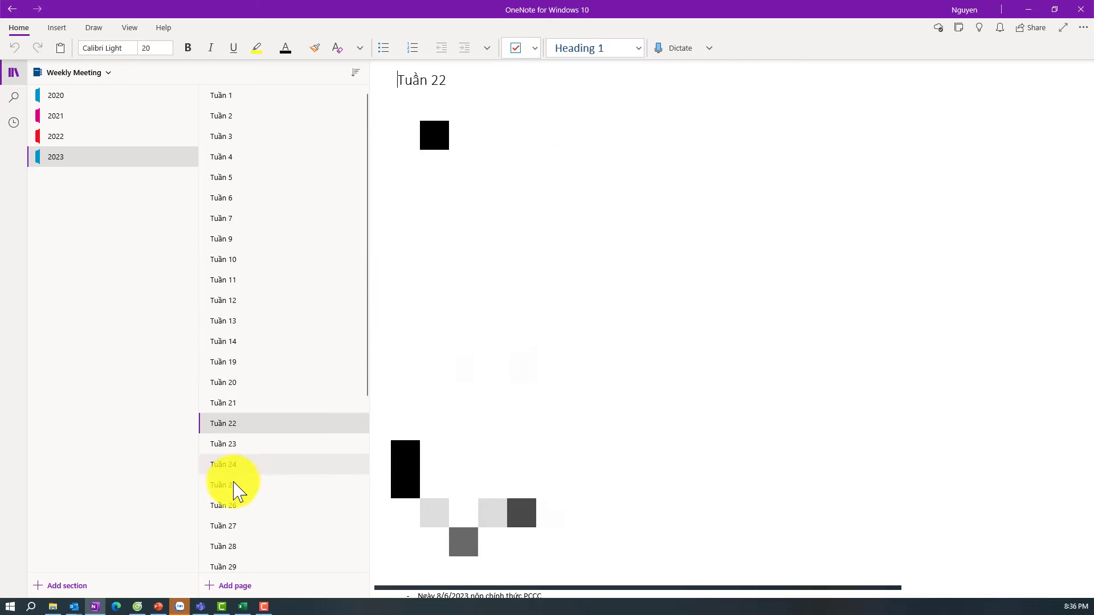
{"action": "left_click", "coordinate": [234, 490]}
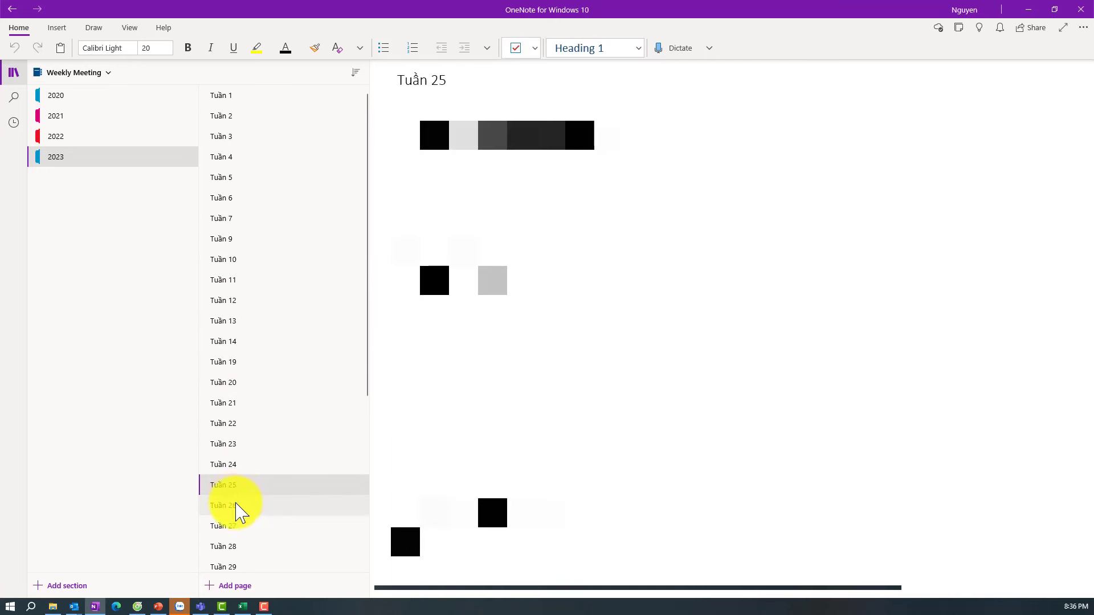
{"action": "scroll", "coordinate": [236, 516], "scroll_direction": "down", "scroll_amount": 4}
- Switch back to the browser and open the MITSU.02-23 site's Pages list, followed by its Documents library
{"action": "key", "text": "alt+Tab"}
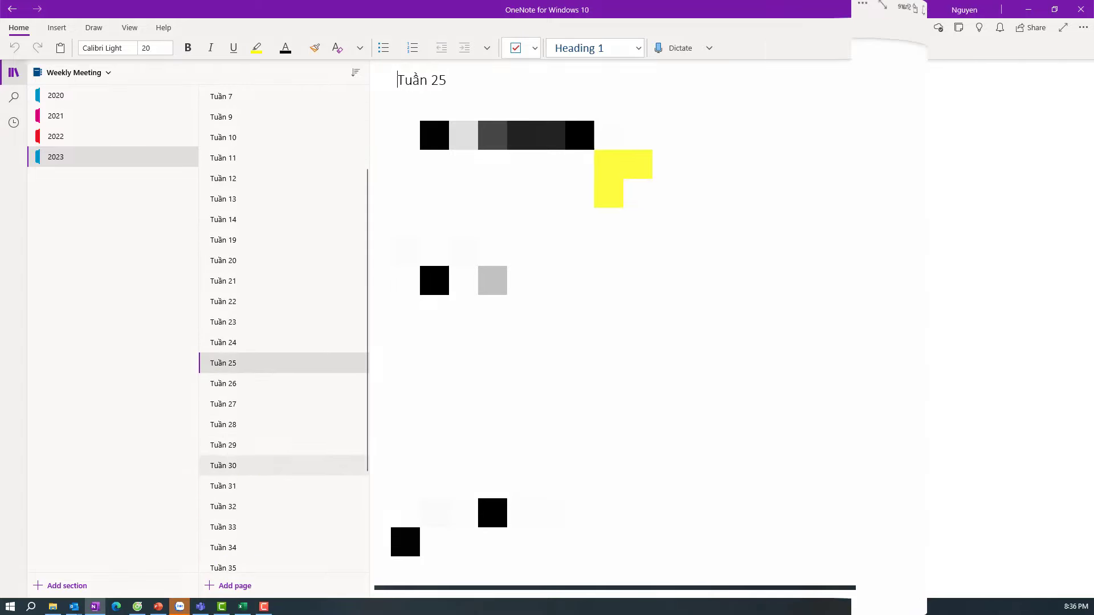
{"action": "left_click", "coordinate": [83, 201]}
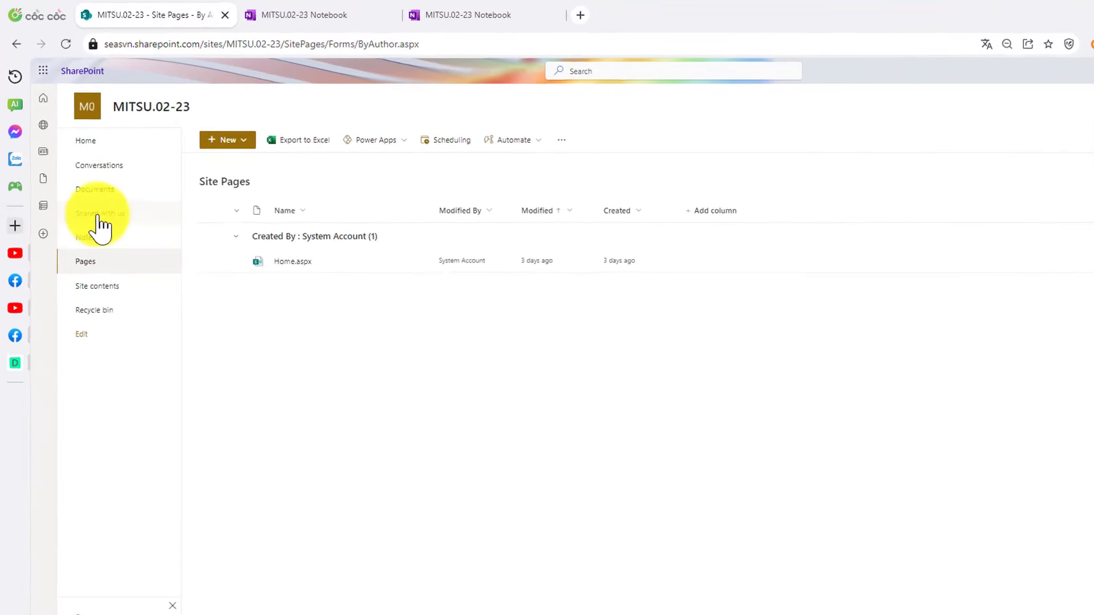
{"action": "left_click", "coordinate": [110, 216]}
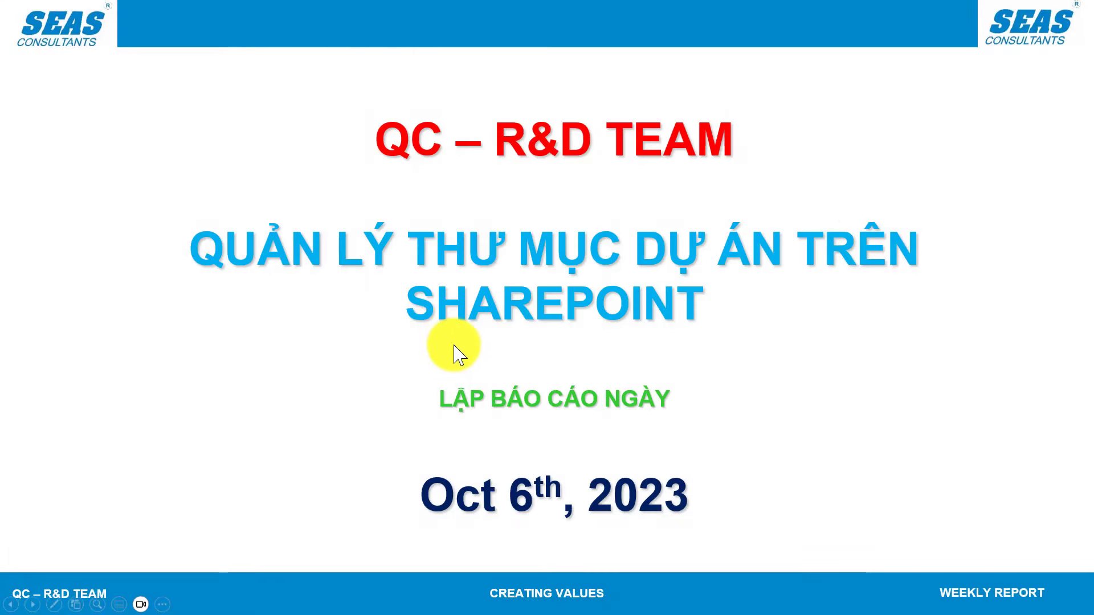
{"action": "left_click", "coordinate": [452, 351]}
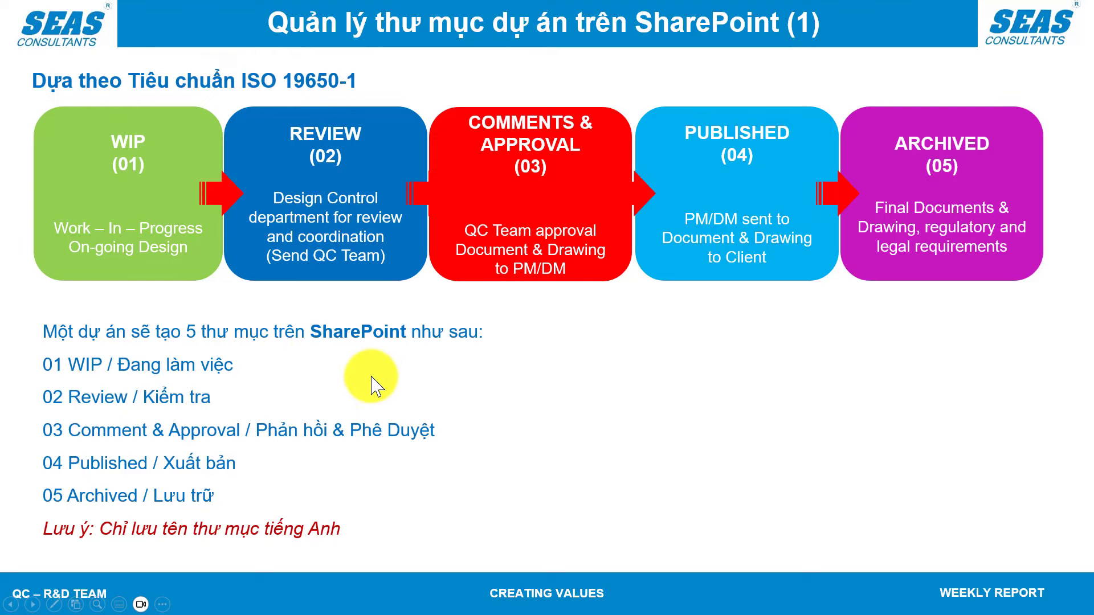
{"action": "left_click", "coordinate": [369, 397]}
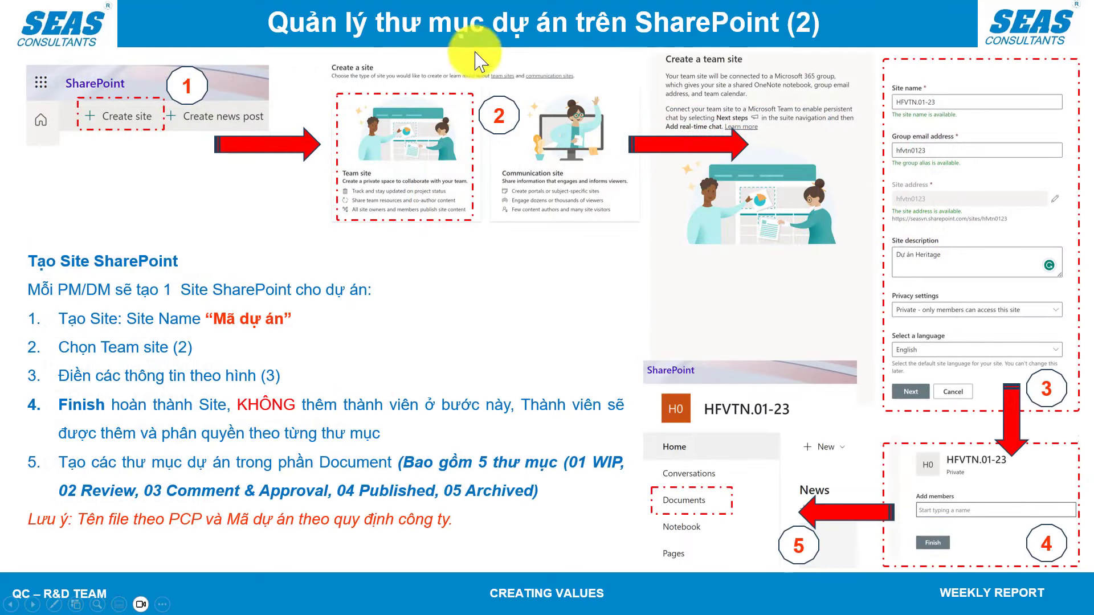
{"action": "left_click", "coordinate": [420, 342]}
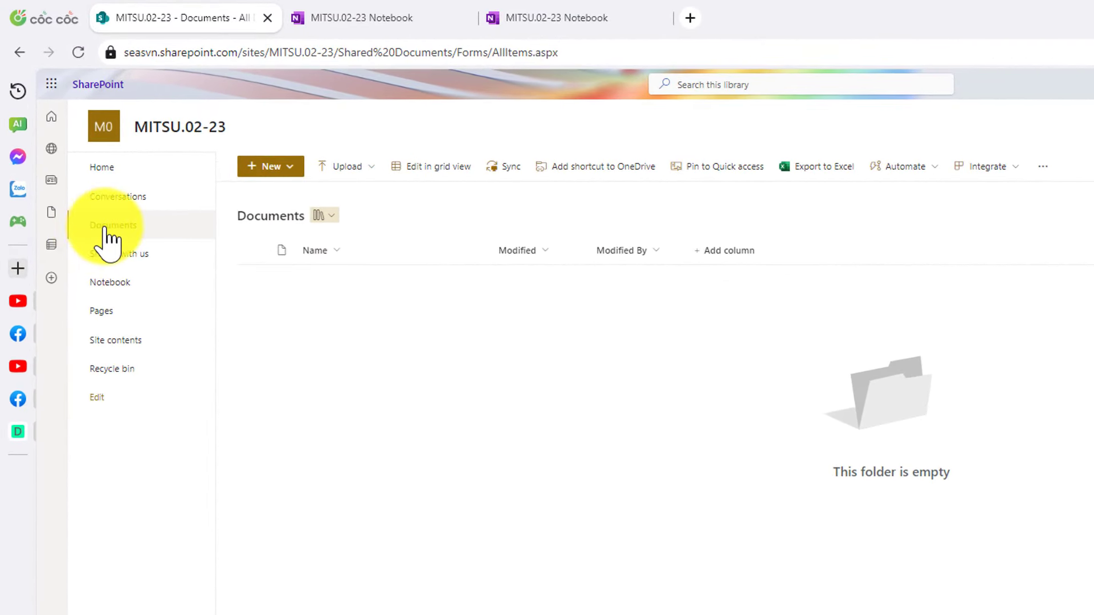
- Create a green folder named 01 WIP in the MITSU.02-23 Documents library
{"action": "left_click", "coordinate": [292, 170]}
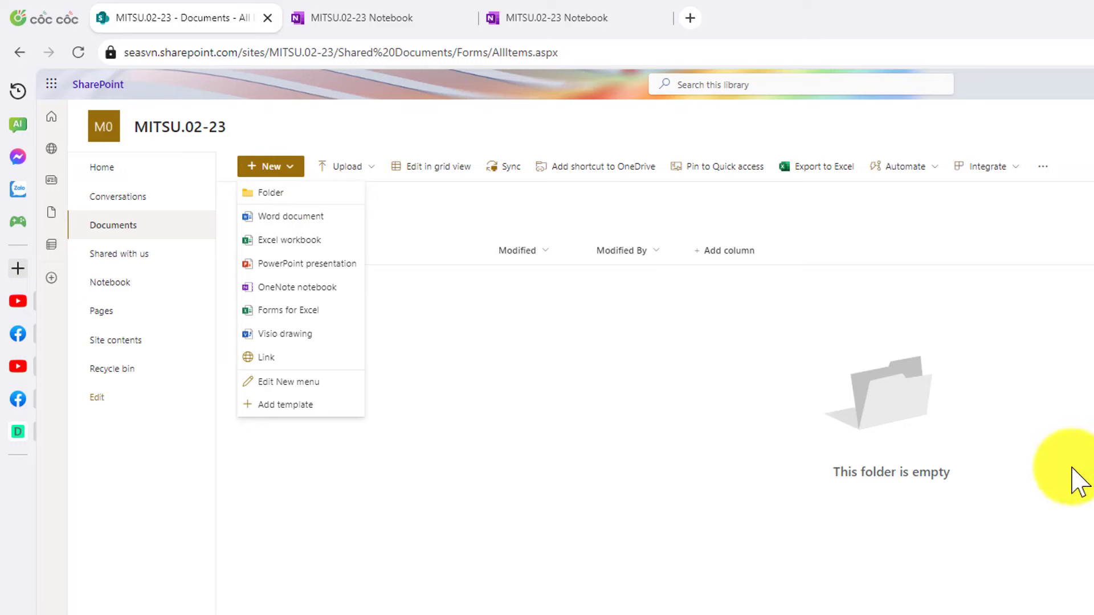
{"action": "left_click", "coordinate": [267, 194]}
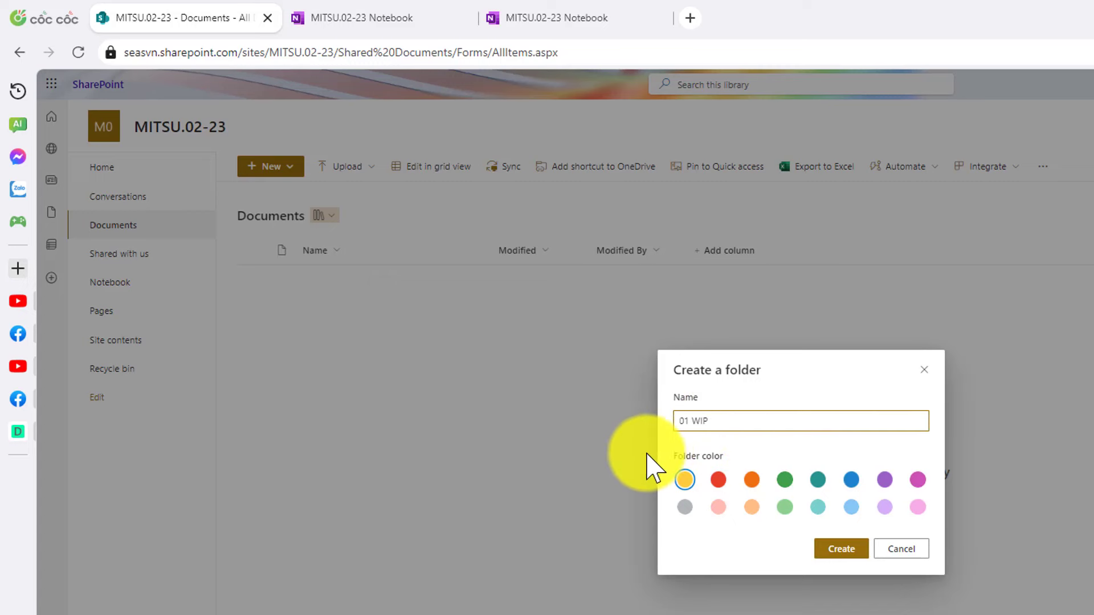
{"action": "left_click", "coordinate": [785, 480]}
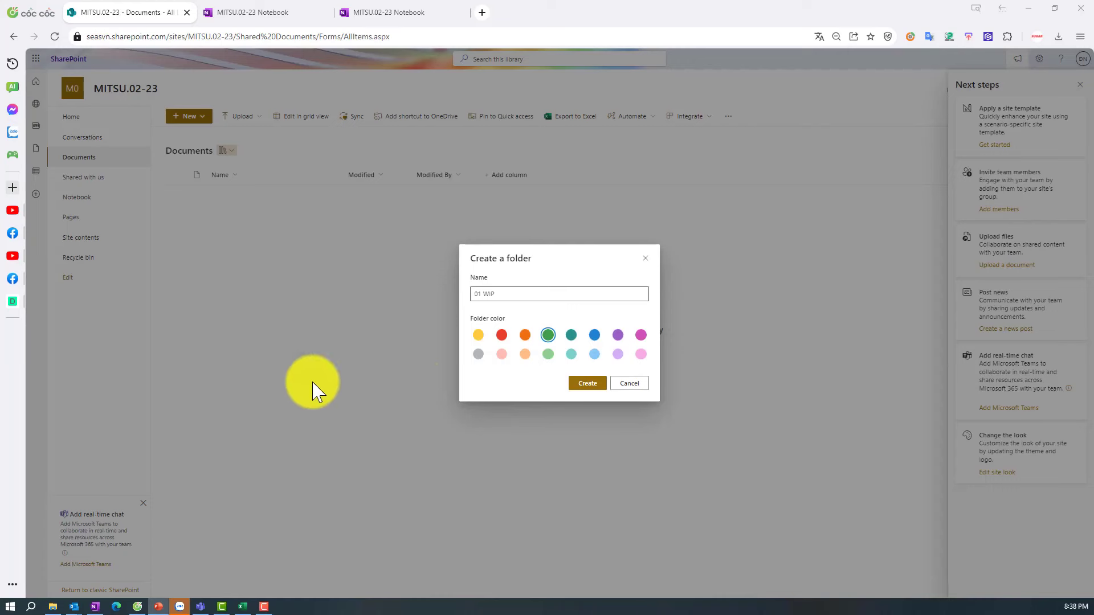
{"action": "left_click", "coordinate": [580, 385]}
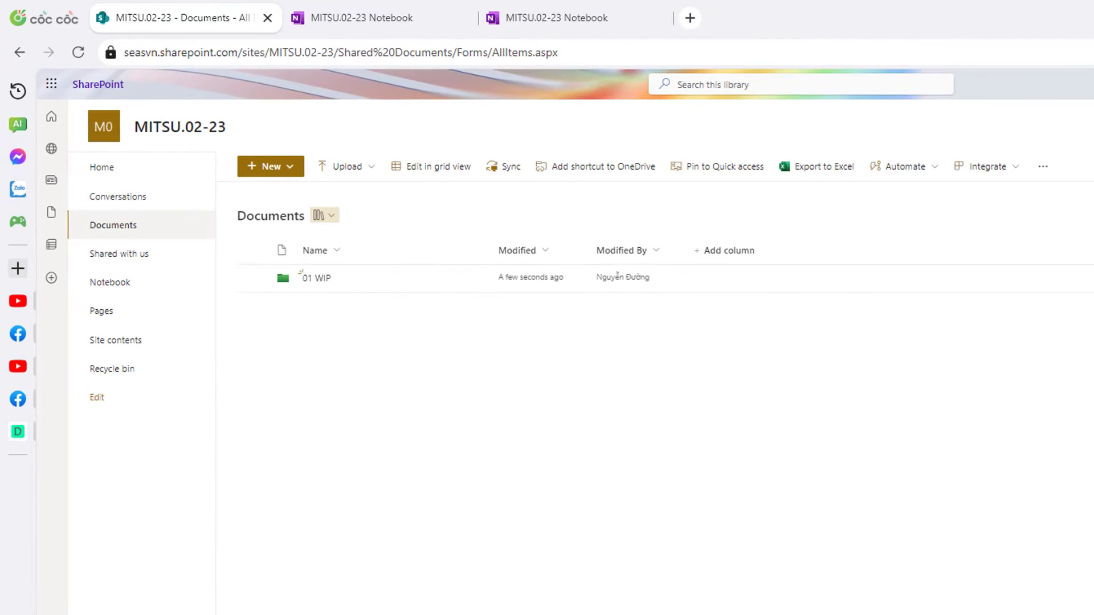
- Add a blue folder named 02 Review to the Documents library
{"action": "left_click", "coordinate": [275, 169]}
{"action": "left_click", "coordinate": [262, 194]}
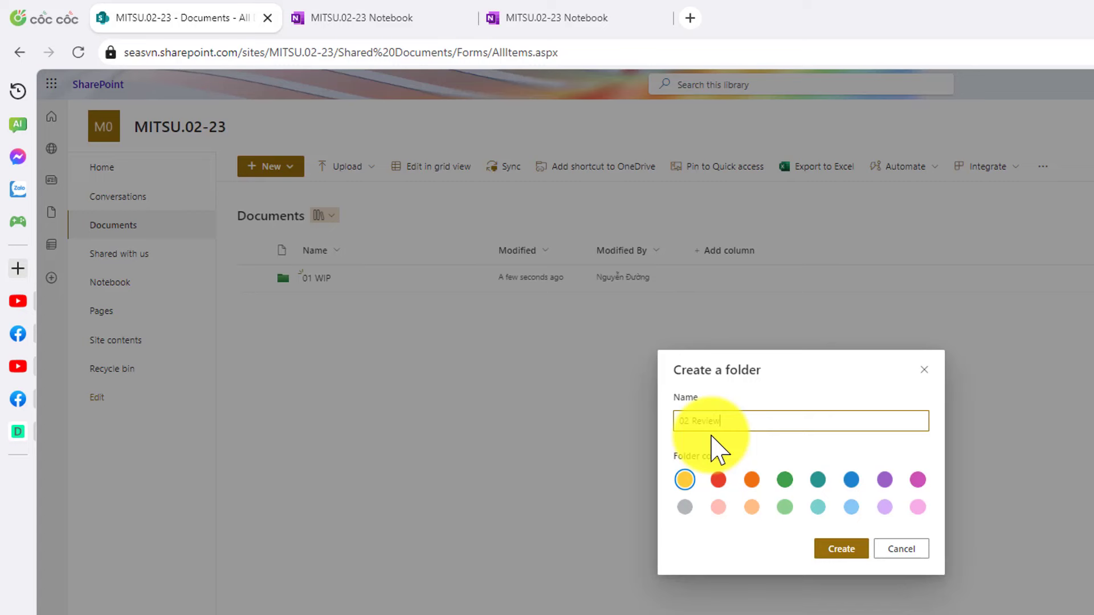
{"action": "left_click", "coordinate": [850, 482]}
{"action": "left_click", "coordinate": [840, 550]}
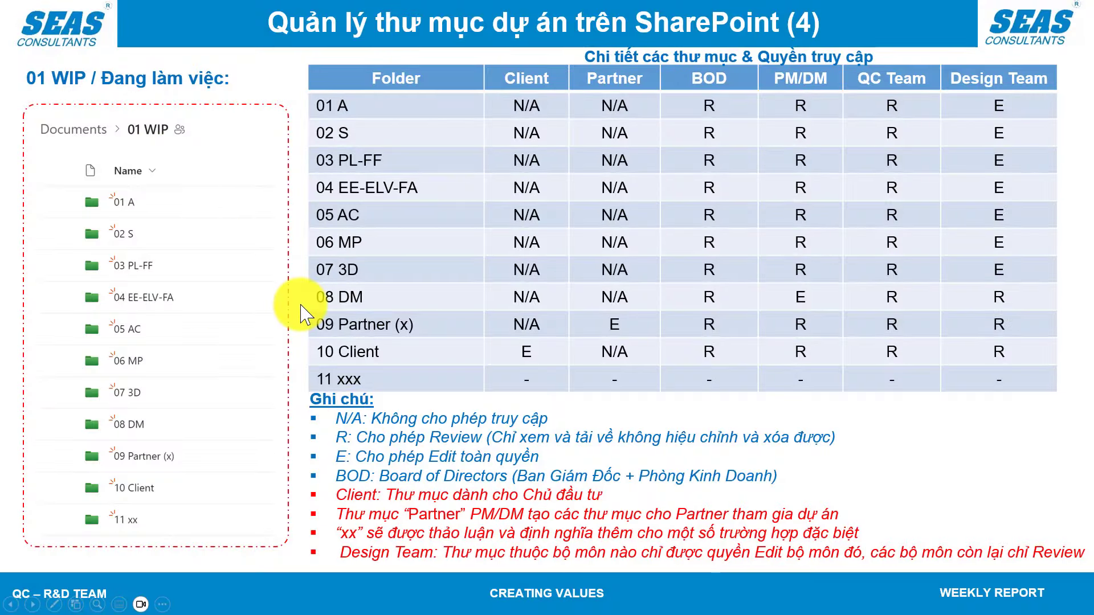
- Examine the slides on project folder definitions, the 01 WIP subfolders and the access rights for 01 WIP and 02 Review
{"action": "key", "text": "Left"}
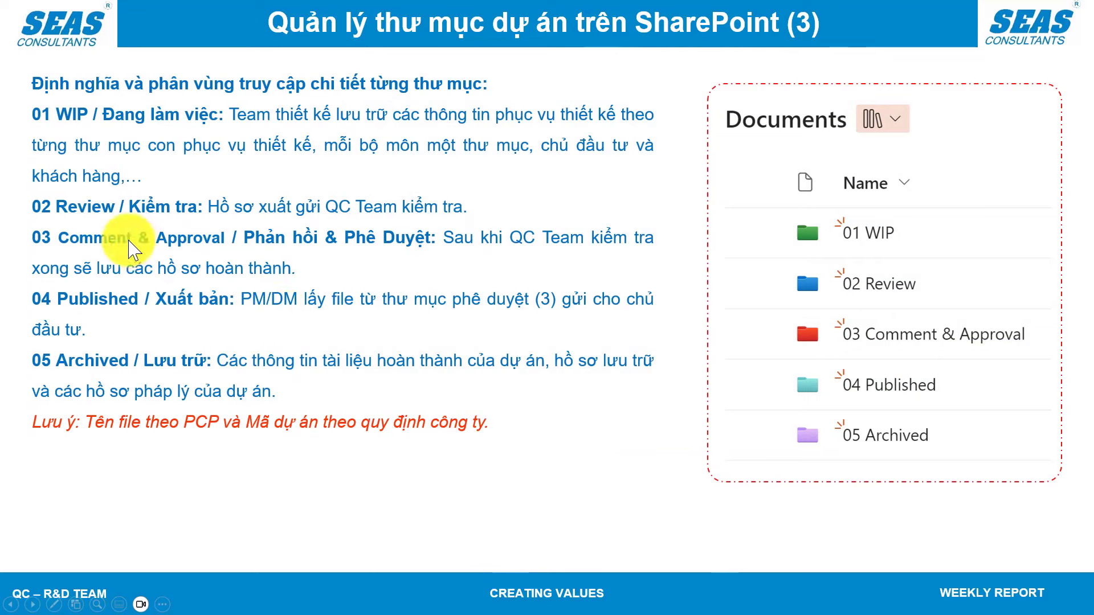
{"action": "key", "text": "Right"}
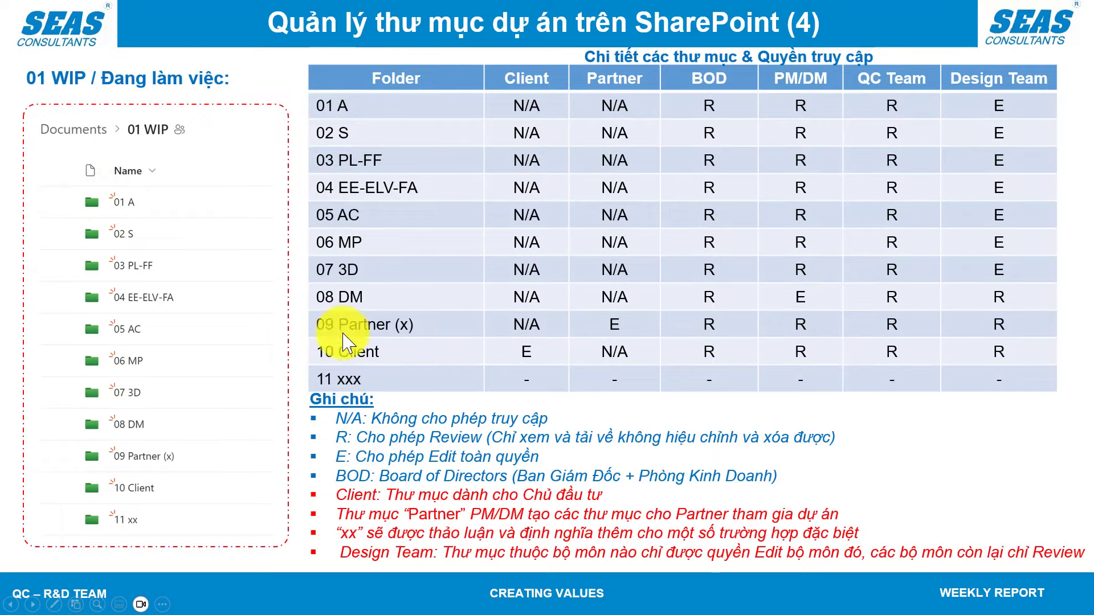
{"action": "left_click", "coordinate": [367, 501]}
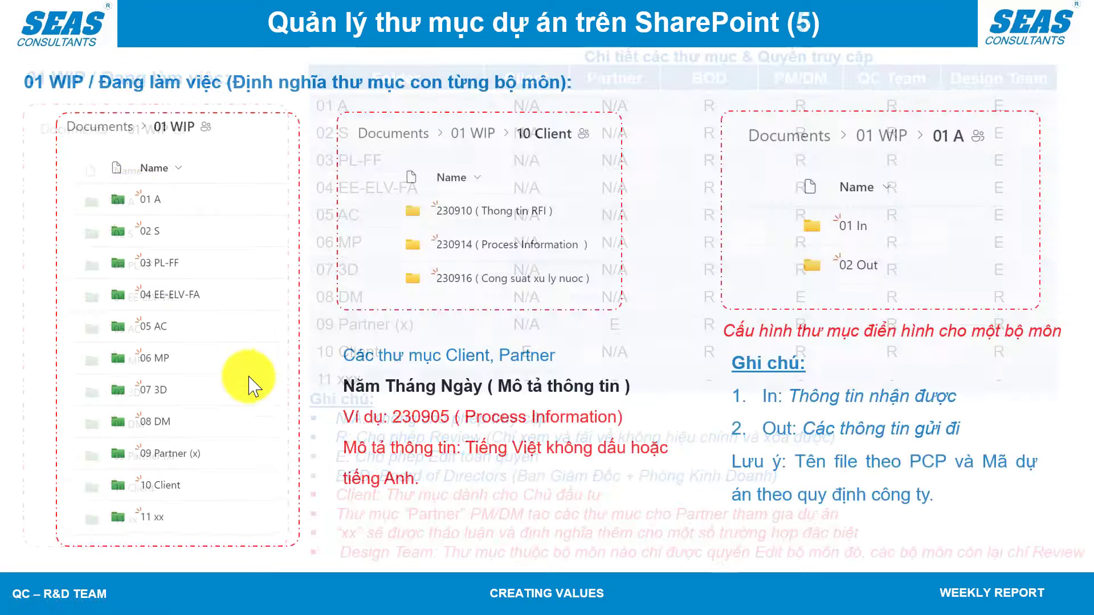
{"action": "left_click", "coordinate": [263, 379]}
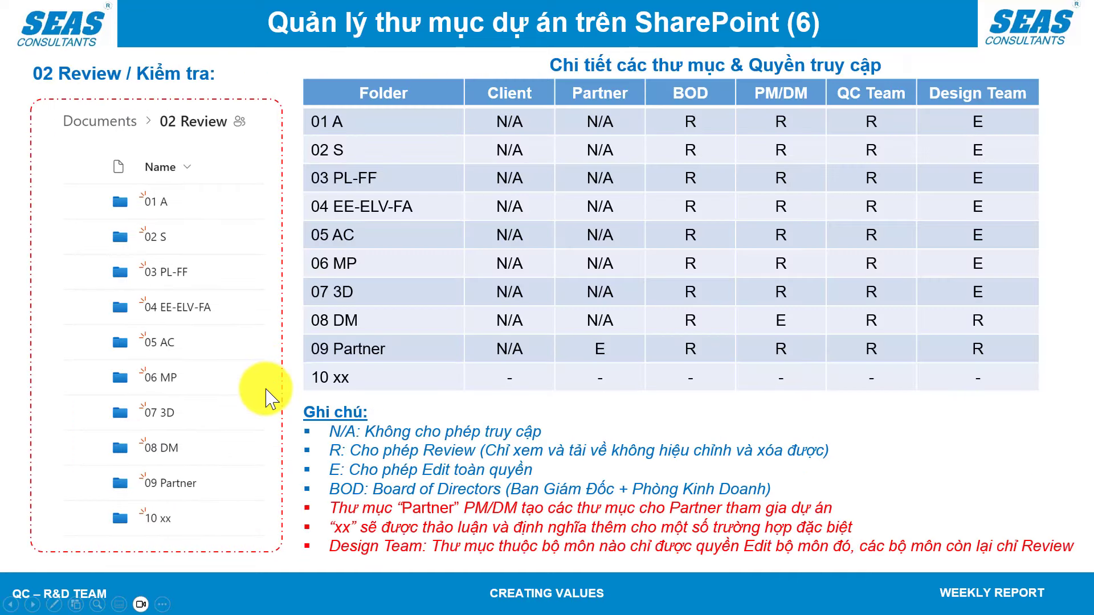
- Switch back to the browser and look through the HFVTN.01-23 site's Documents library and the subfolders of its 01 WIP folder
{"action": "key", "text": "alt+Tab"}
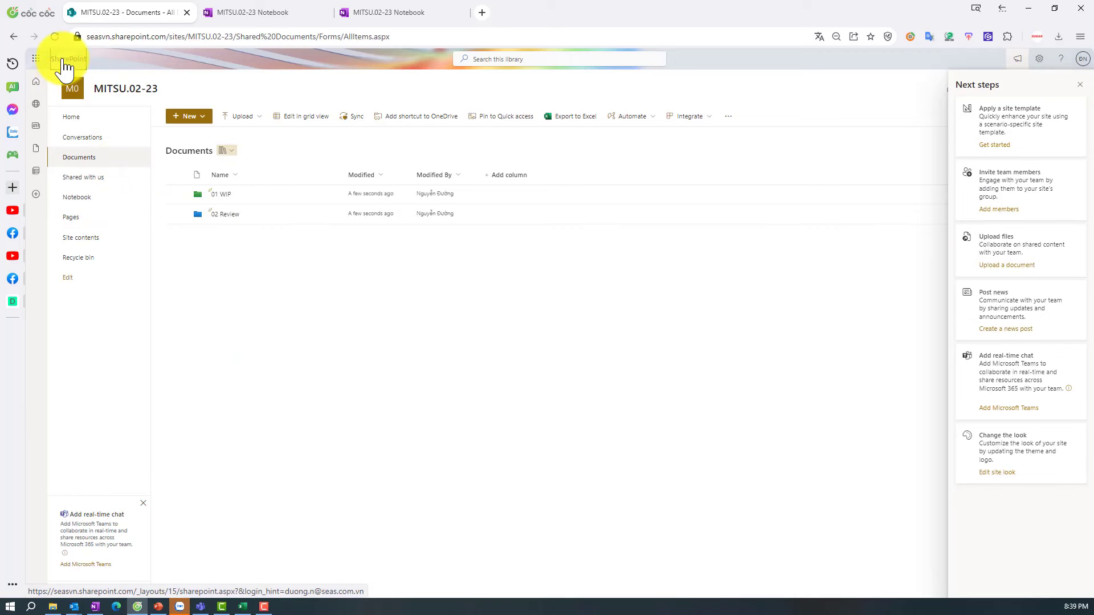
{"action": "left_click", "coordinate": [64, 63]}
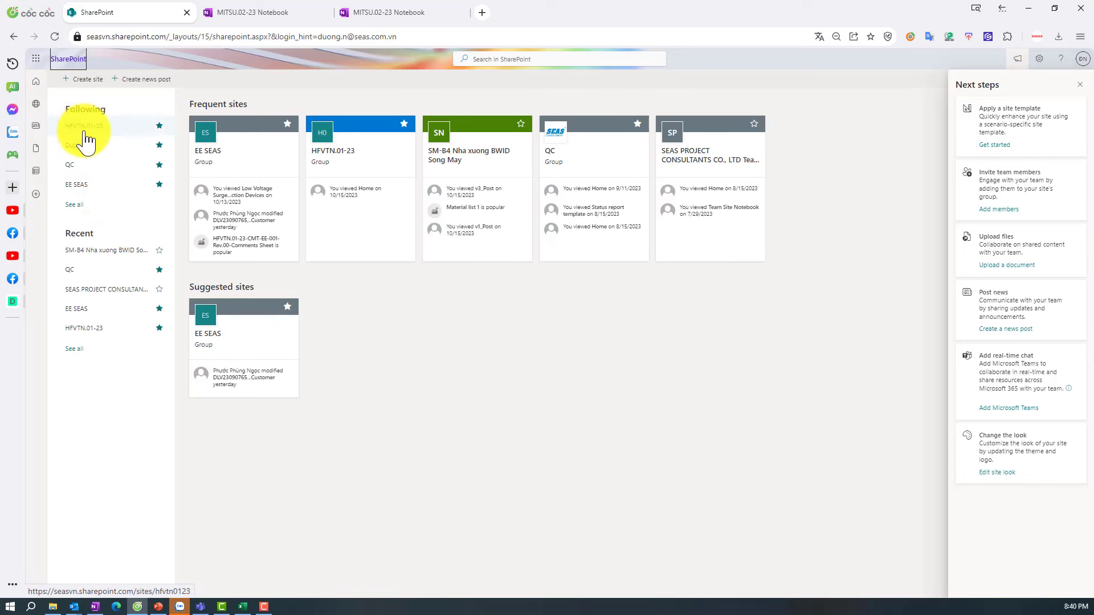
{"action": "left_click", "coordinate": [84, 131]}
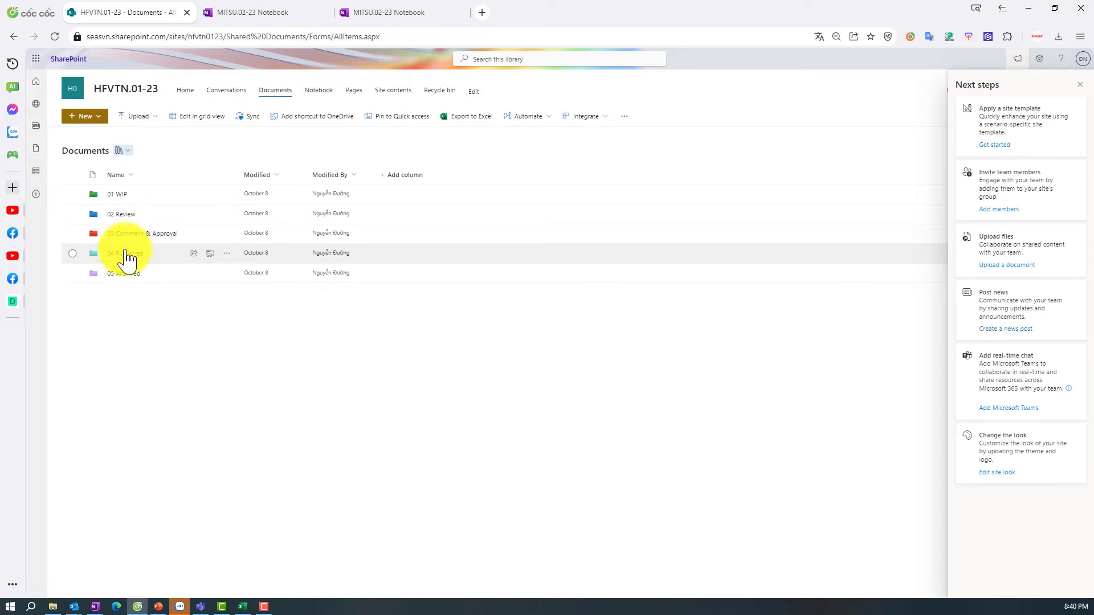
{"action": "left_click", "coordinate": [117, 197]}
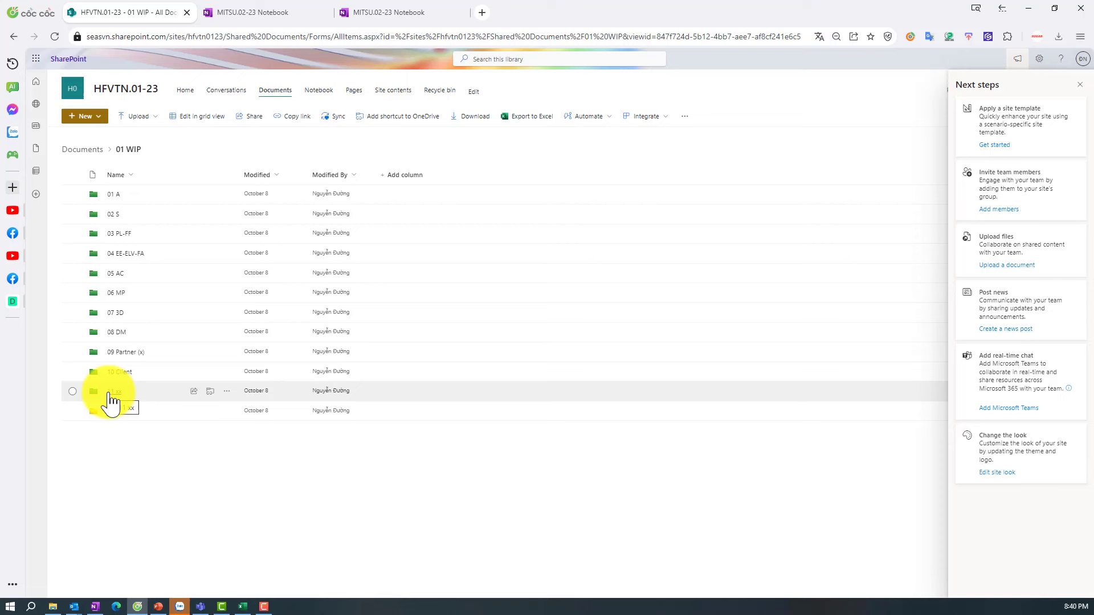
{"action": "left_click_drag", "start_coordinate": [112, 401], "coordinate": [97, 219]}
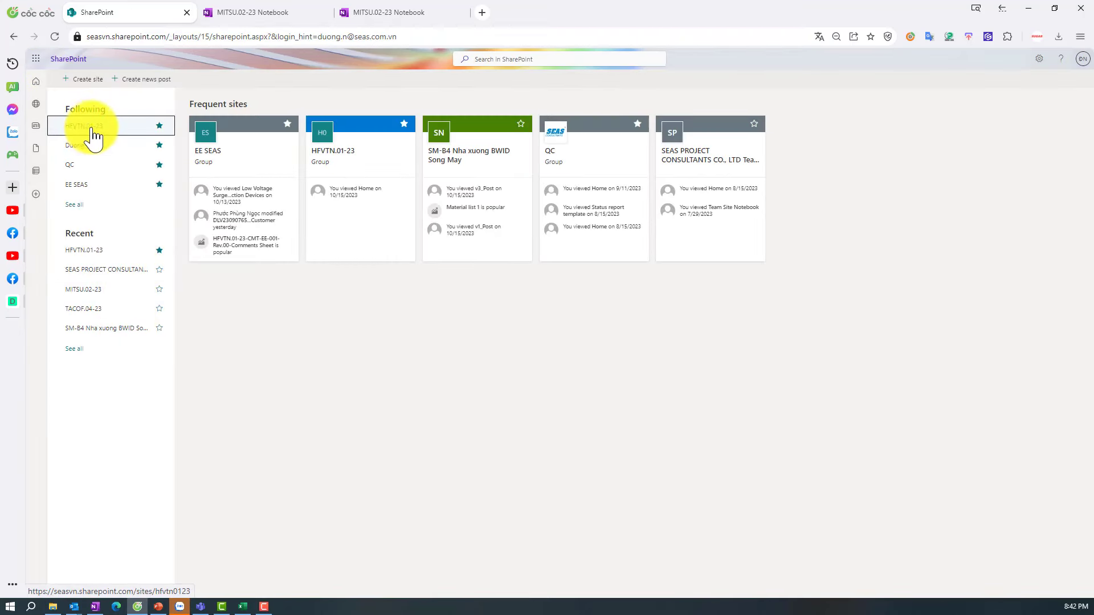
- Copy all five folders, 01 WIP to 05 Archived, from the HFVTN.01-23 Documents library to the MITSU.02-23 Documents library
{"action": "left_click", "coordinate": [94, 137]}
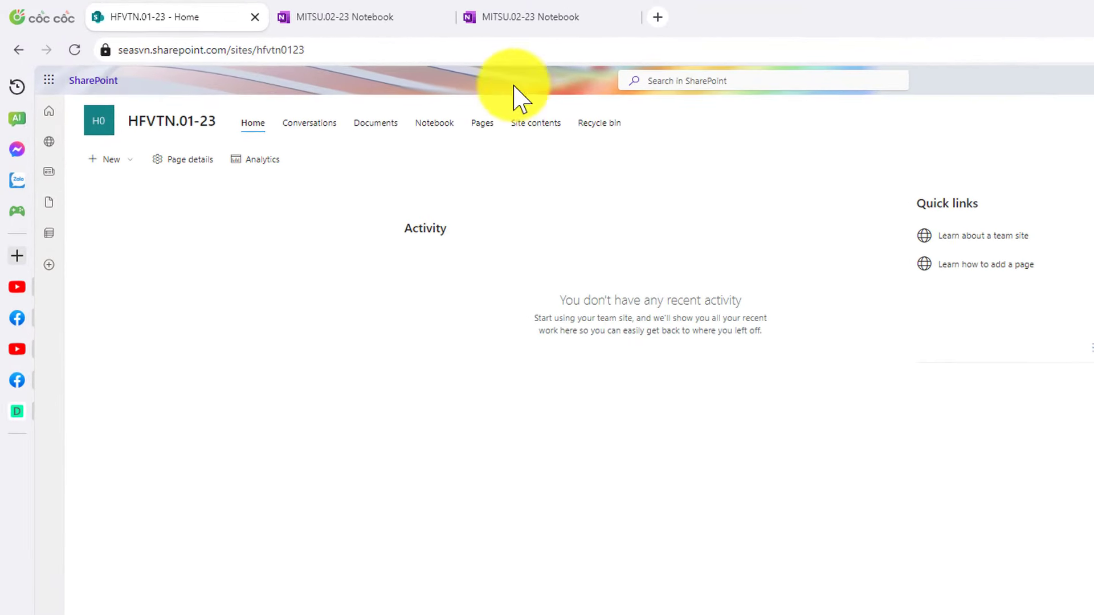
{"action": "left_click", "coordinate": [375, 124]}
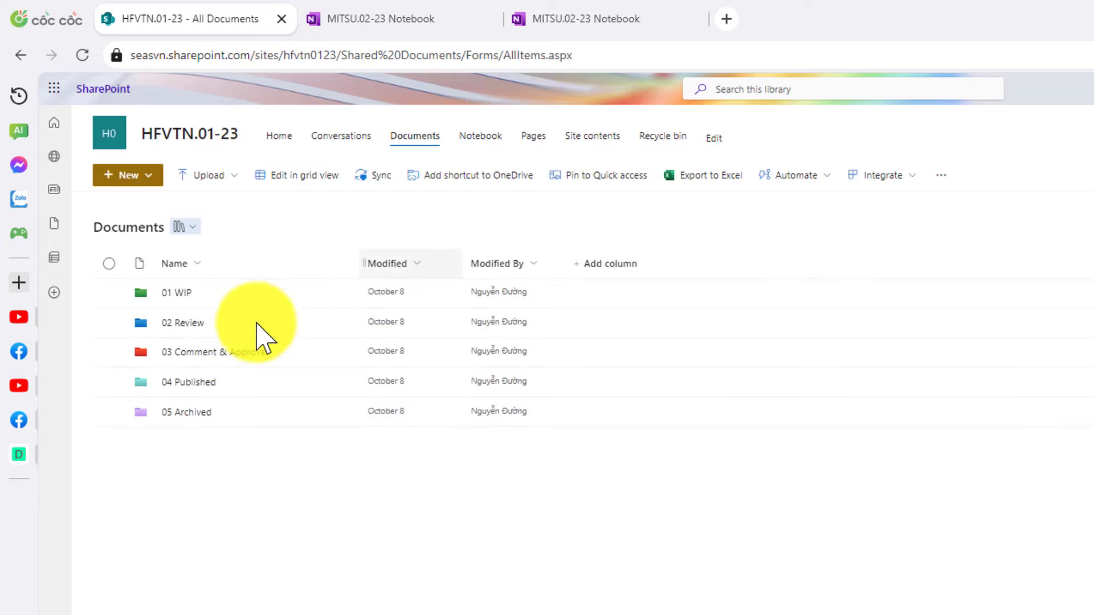
{"action": "left_click", "coordinate": [110, 264]}
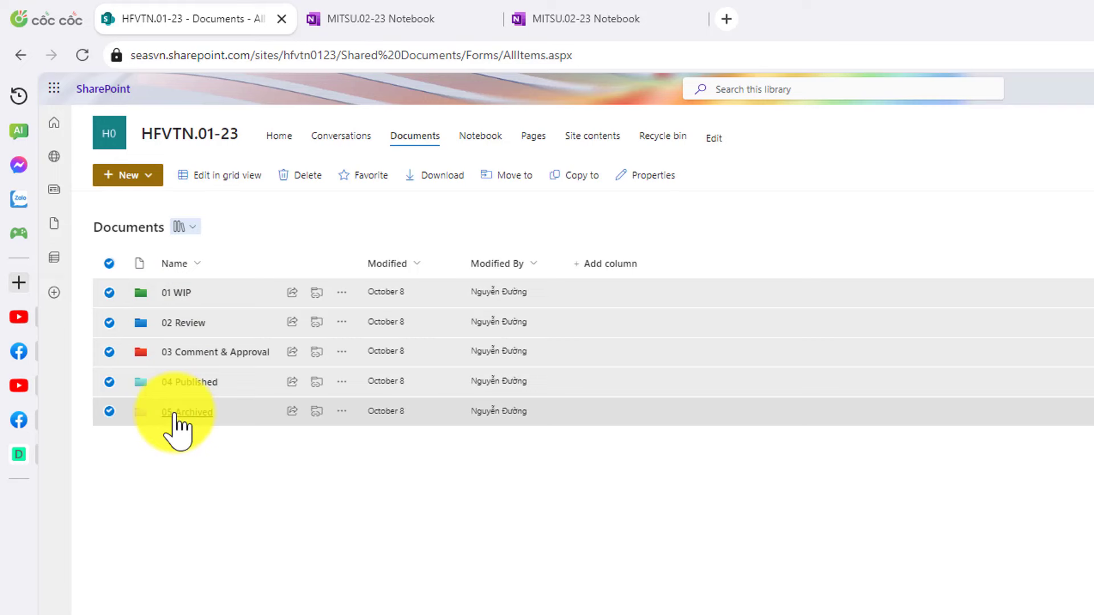
{"action": "left_click", "coordinate": [571, 177]}
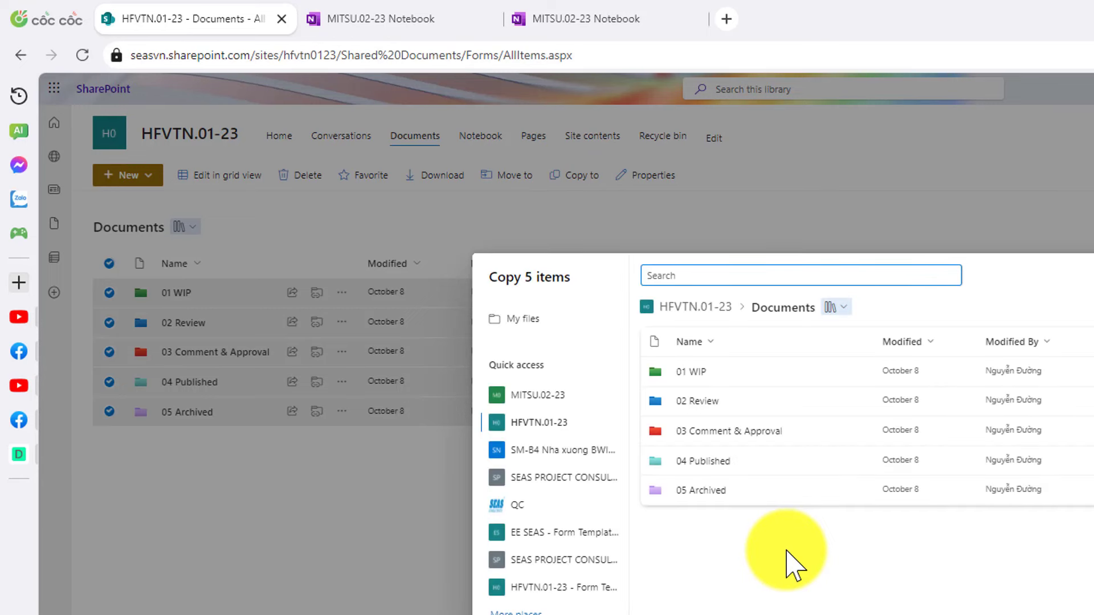
{"action": "left_click", "coordinate": [524, 399]}
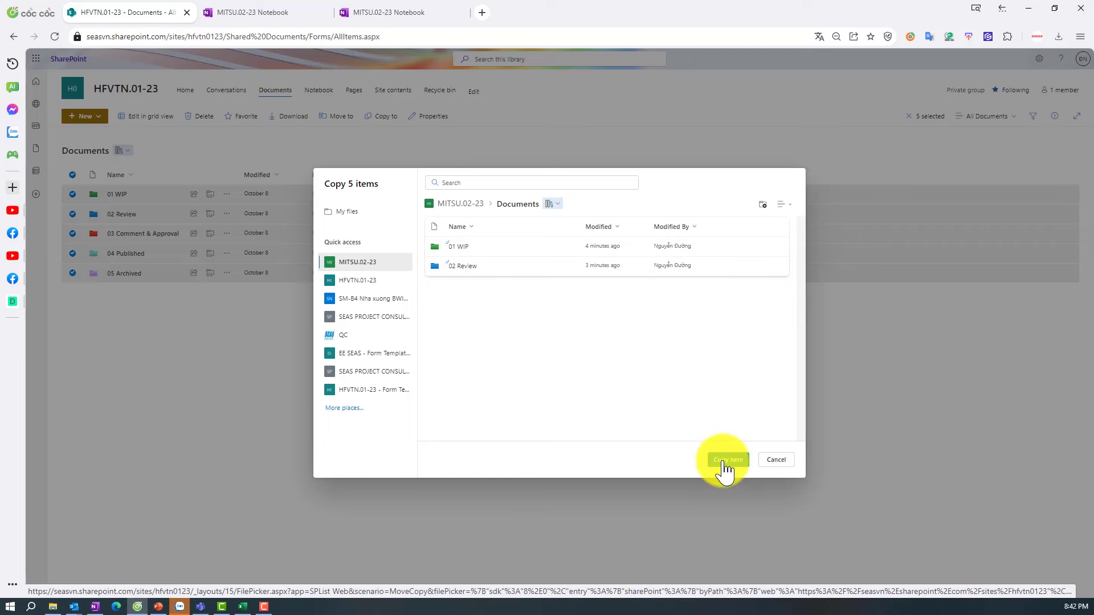
{"action": "left_click", "coordinate": [723, 462]}
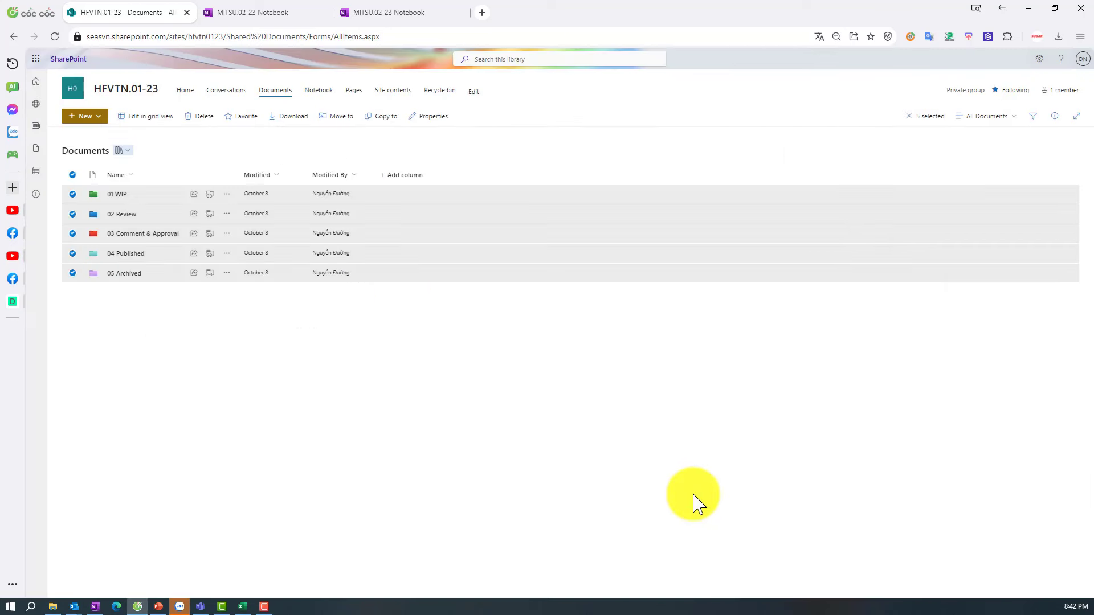
- Open the MITSU.02-23 Documents library, check the contents of its 01 WIP folder and return to the library
{"action": "left_click", "coordinate": [60, 59]}
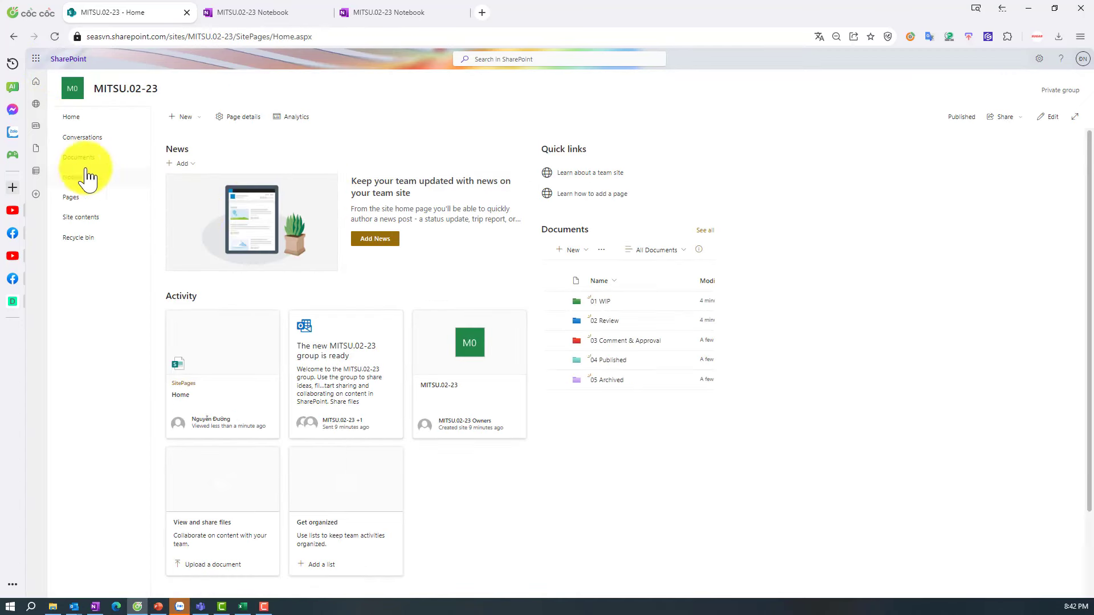
{"action": "left_click", "coordinate": [74, 160]}
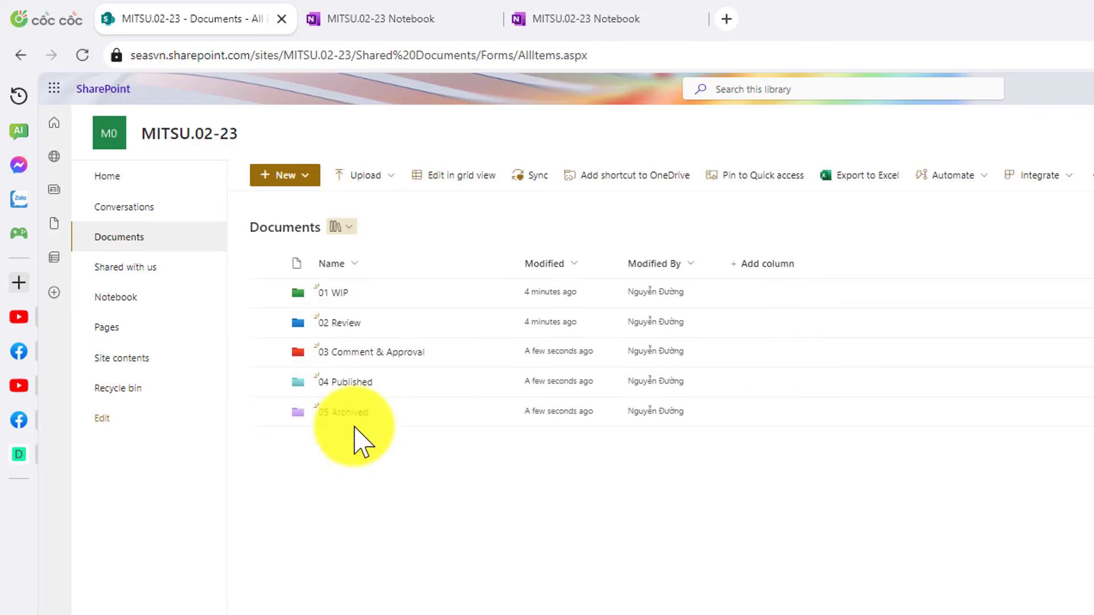
{"action": "left_click", "coordinate": [342, 297]}
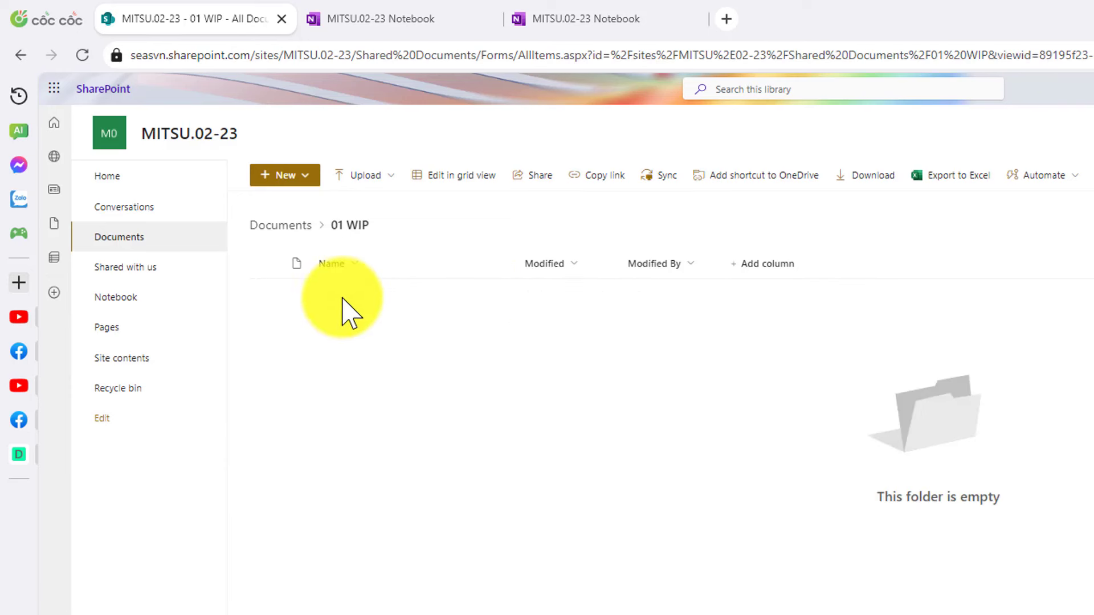
{"action": "left_click", "coordinate": [21, 55]}
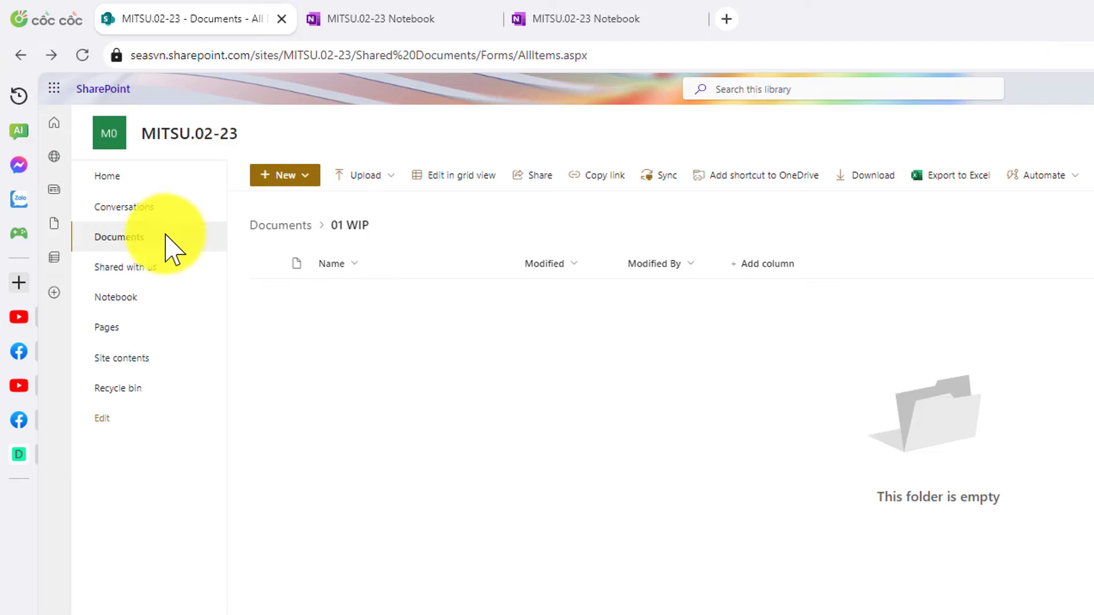
{"action": "left_click", "coordinate": [20, 55]}
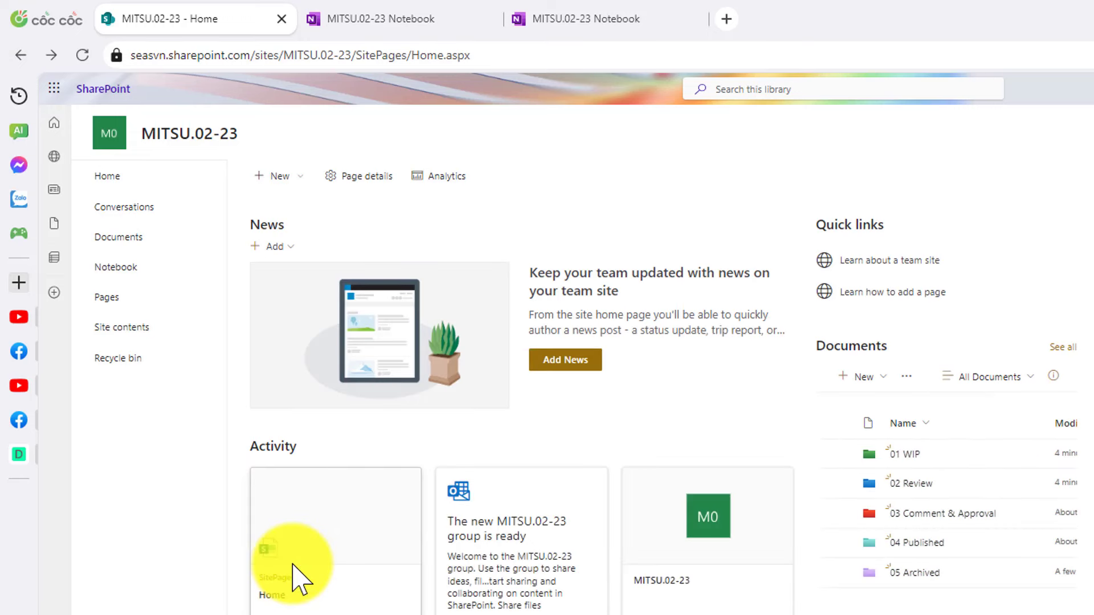
{"action": "left_click", "coordinate": [126, 239]}
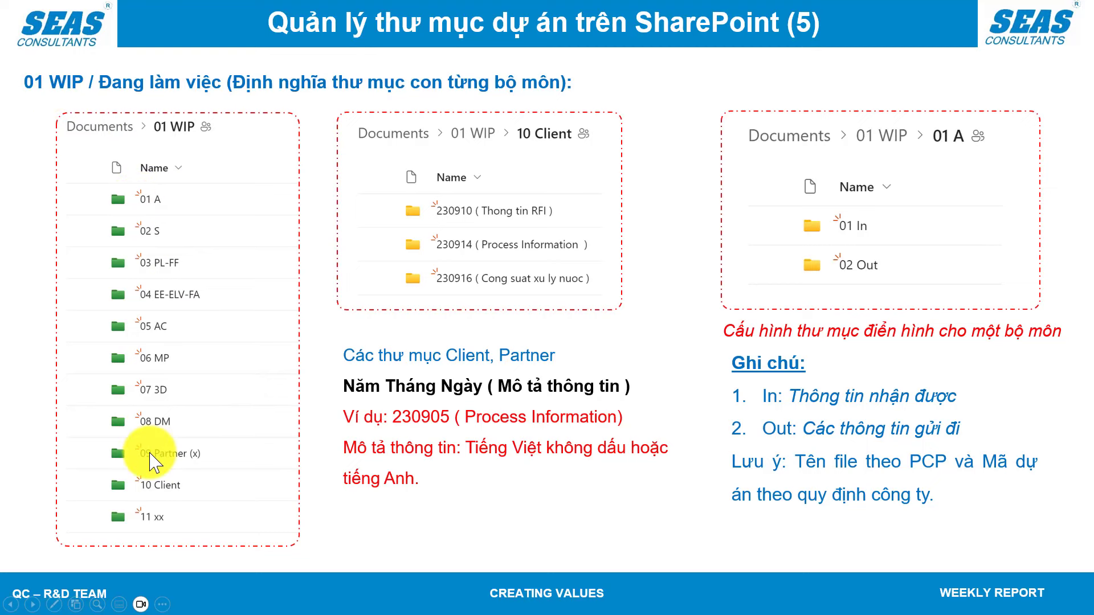
- Consult the slides on the 01 WIP subfolder structure and the access rights for the 02 Review subfolders
{"action": "left_click", "coordinate": [183, 358]}
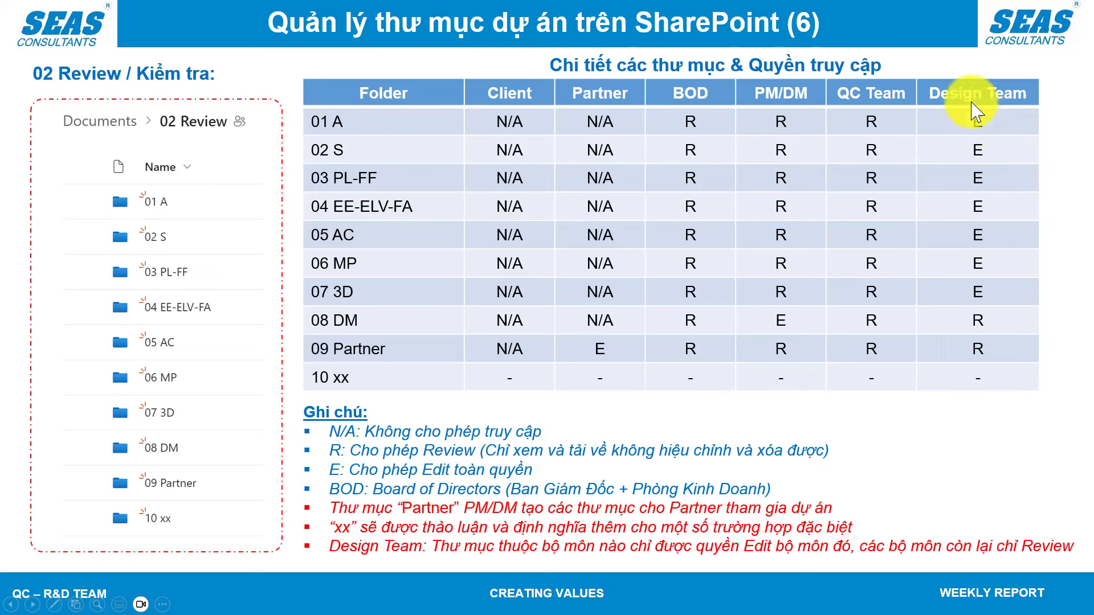
{"action": "left_click", "coordinate": [980, 125]}
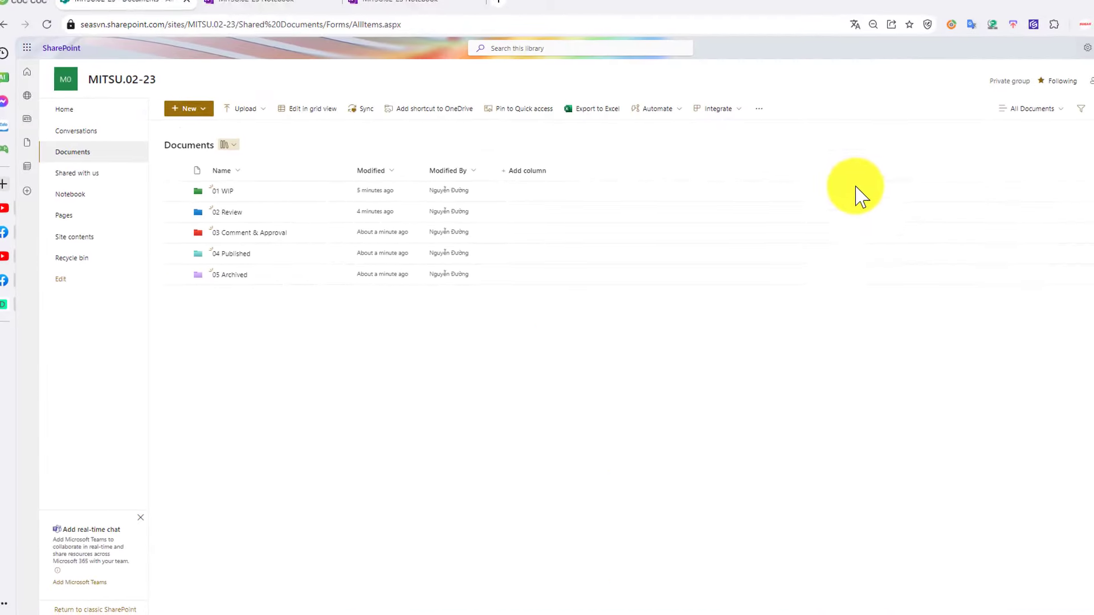
- Create a teal subfolder named 01 A inside the 02 Review folder of the MITSU.02-23 Documents library
{"action": "left_click", "coordinate": [238, 201]}
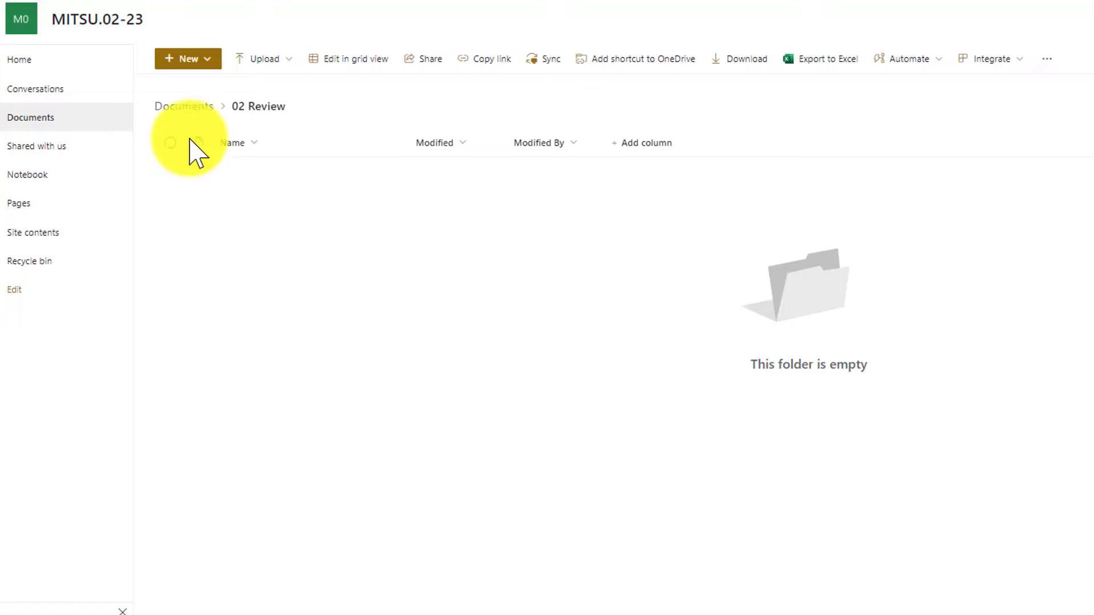
{"action": "left_click", "coordinate": [181, 56]}
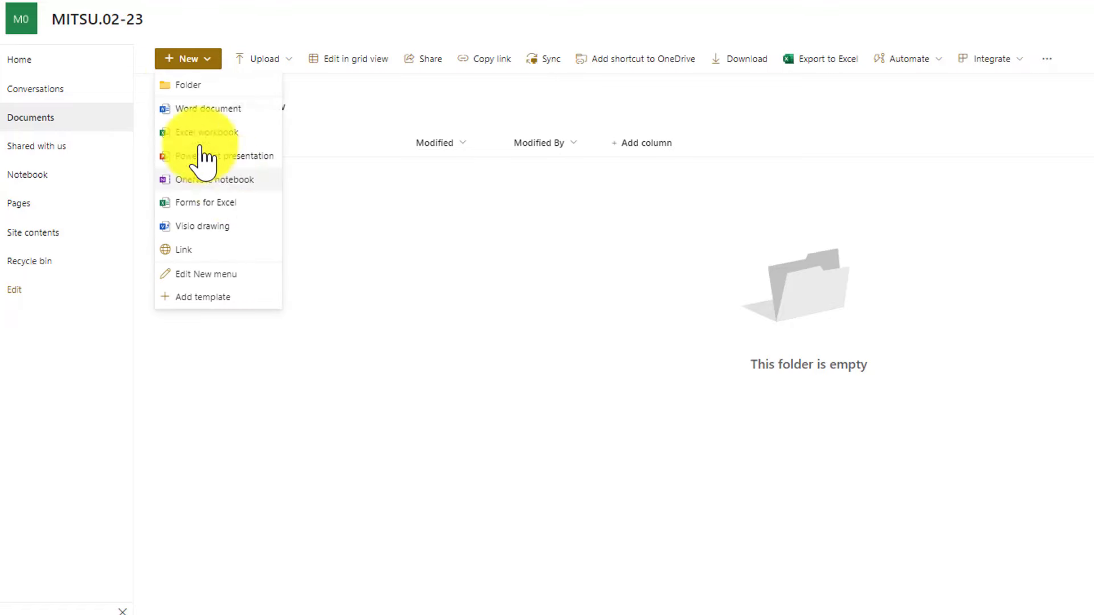
{"action": "left_click", "coordinate": [188, 81]}
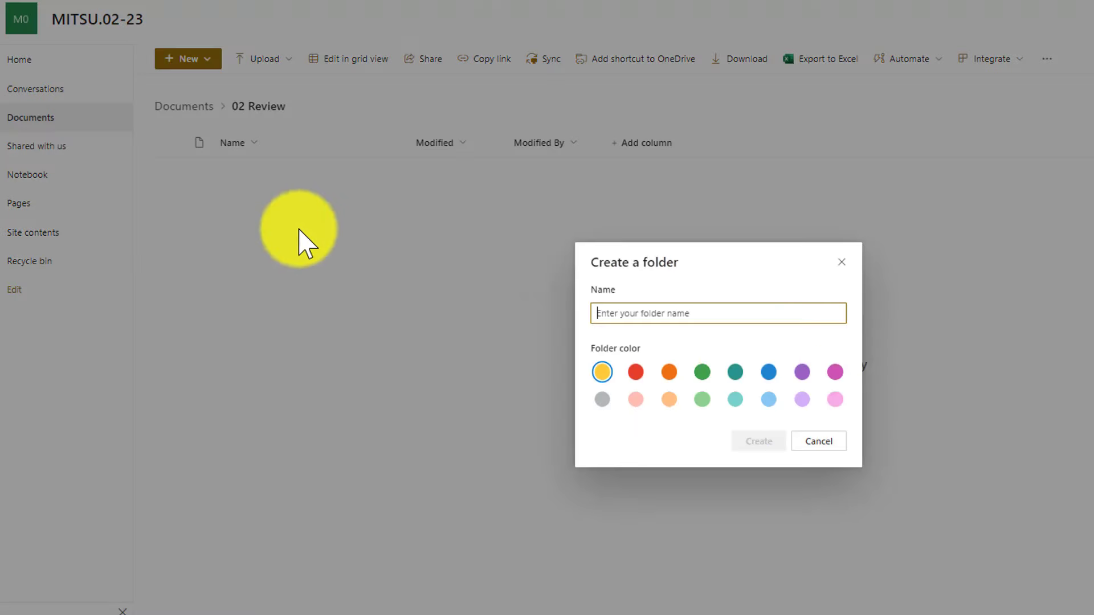
{"action": "left_click", "coordinate": [701, 372]}
{"action": "left_click", "coordinate": [620, 312]}
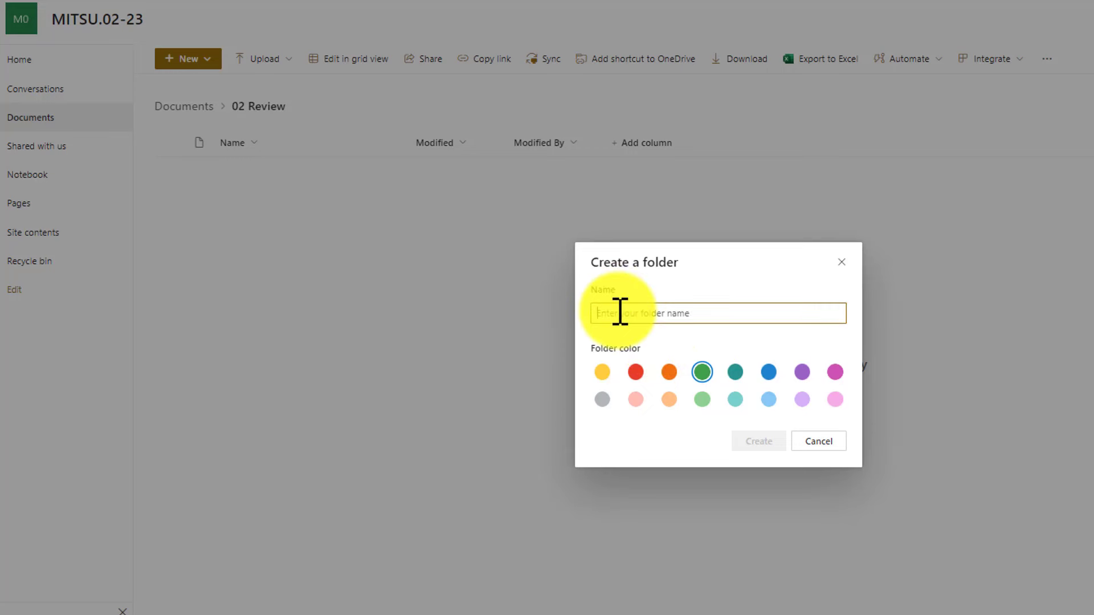
{"action": "key", "text": "Tab"}
{"action": "key", "text": "Right"}
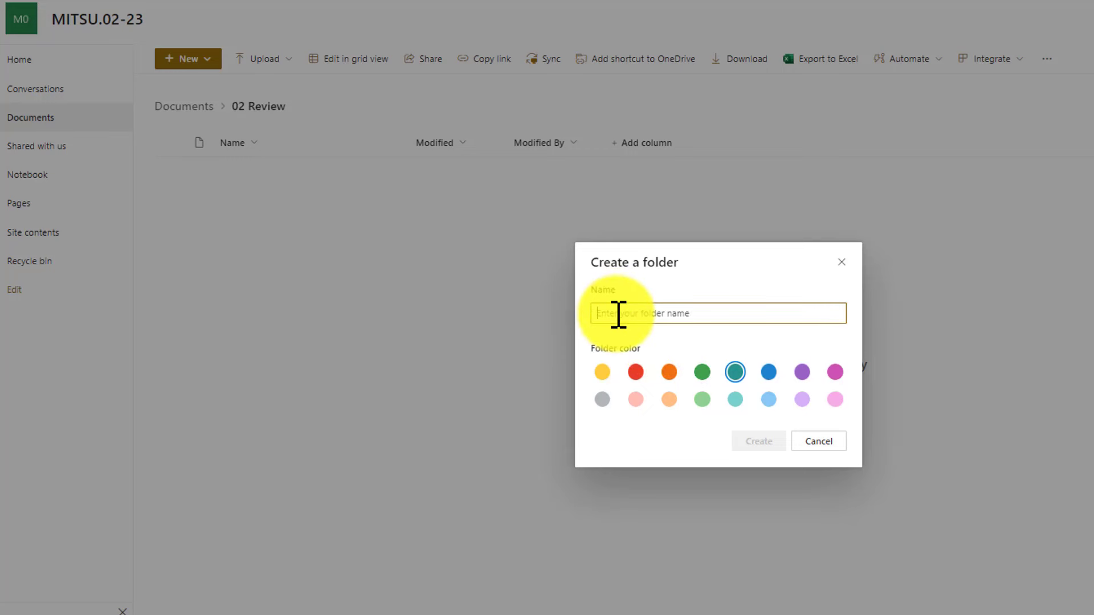
{"action": "type", "text": "01 A"}
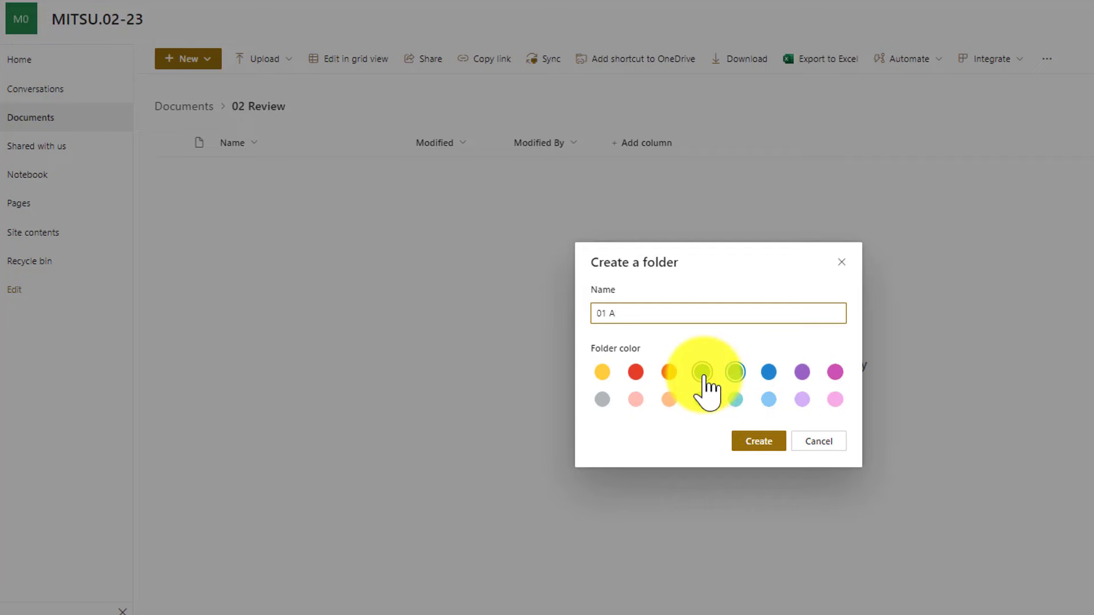
{"action": "left_click", "coordinate": [759, 443]}
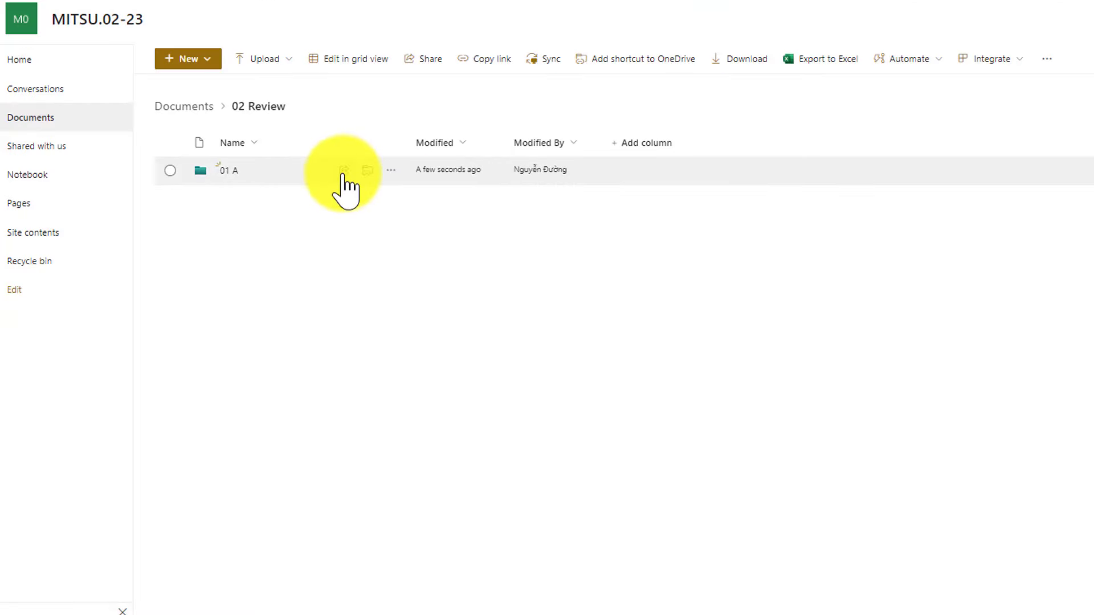
- Start sharing the 01 A folder, set the permission to Can view and add the first matching colleague as recipient
{"action": "left_click", "coordinate": [343, 171]}
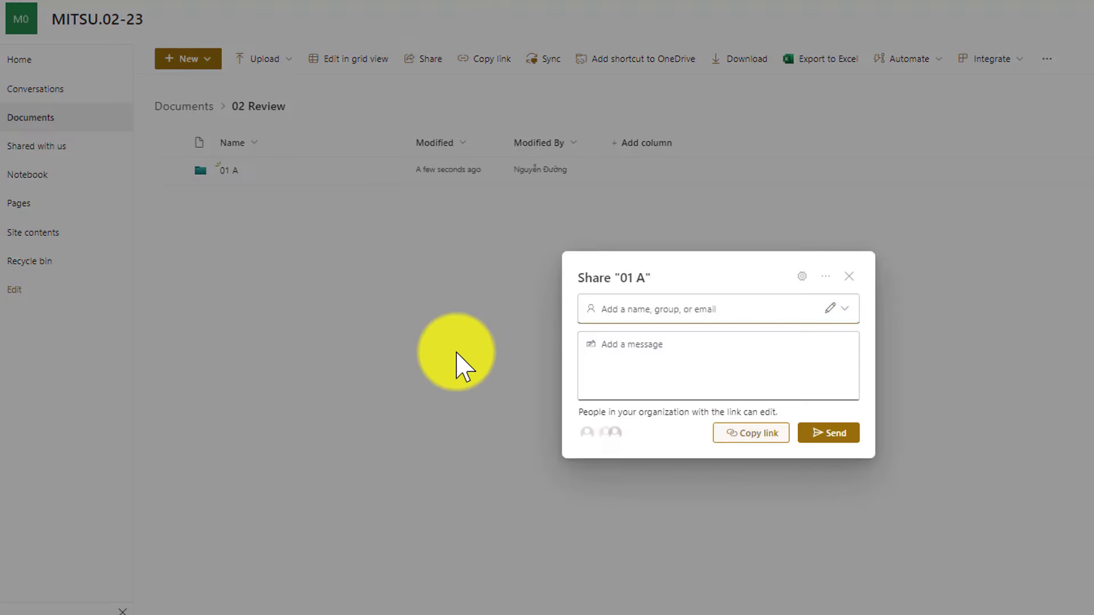
{"action": "left_click", "coordinate": [848, 315]}
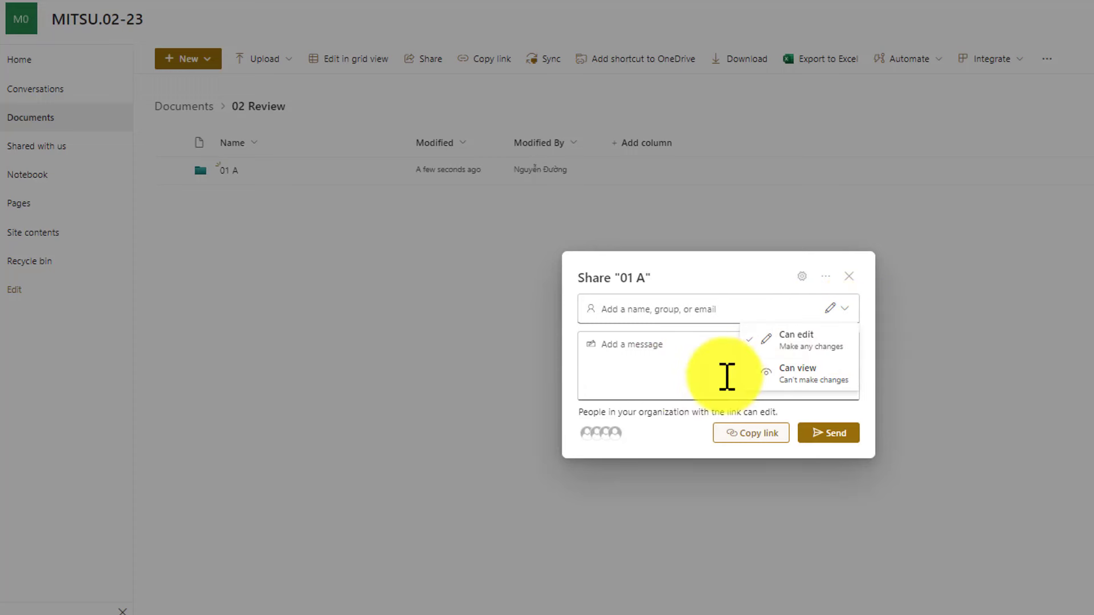
{"action": "left_click", "coordinate": [800, 380]}
{"action": "left_click", "coordinate": [655, 311]}
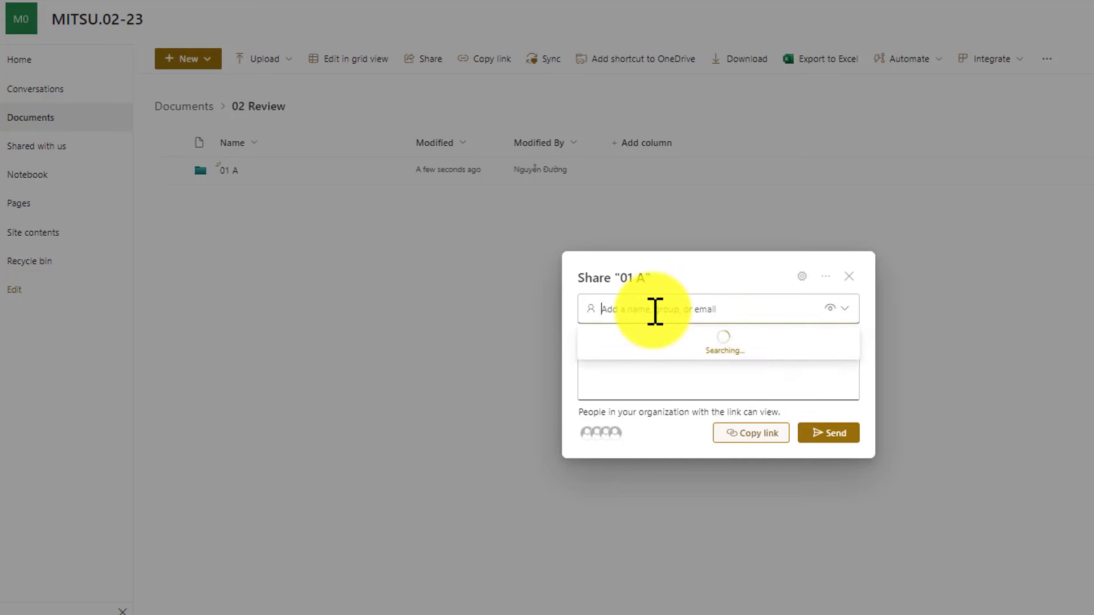
{"action": "type", "text": "Hả"}
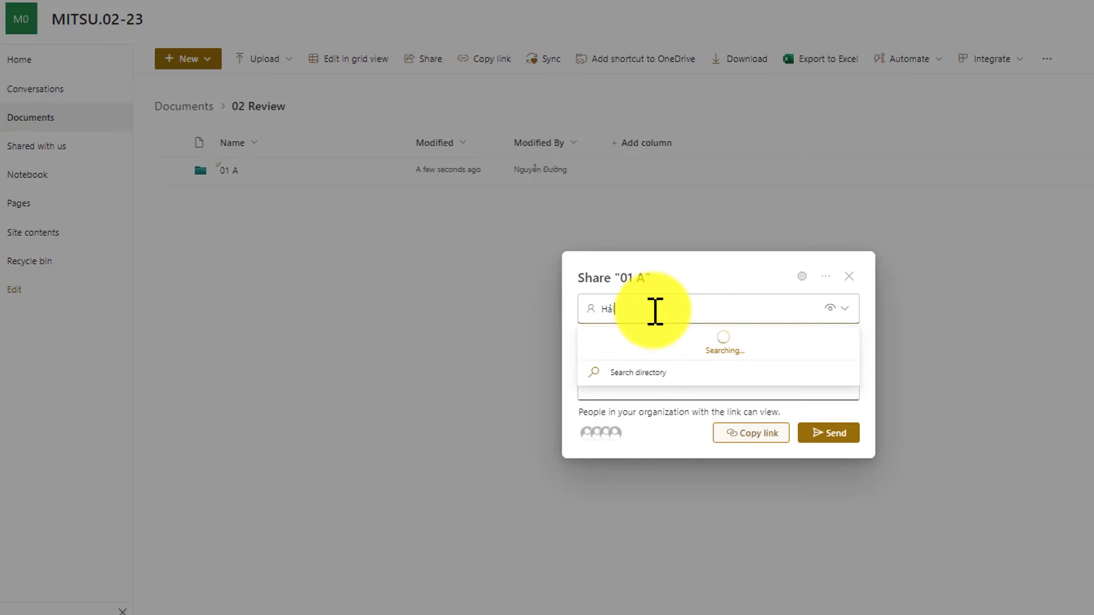
{"action": "type", "text": "i"}
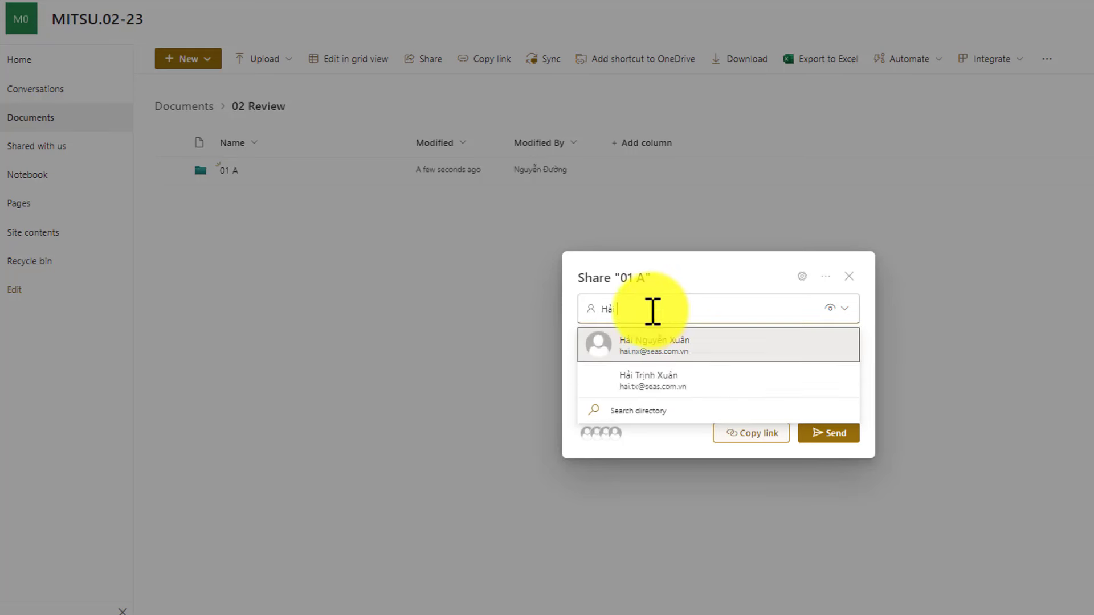
{"action": "left_click", "coordinate": [629, 356]}
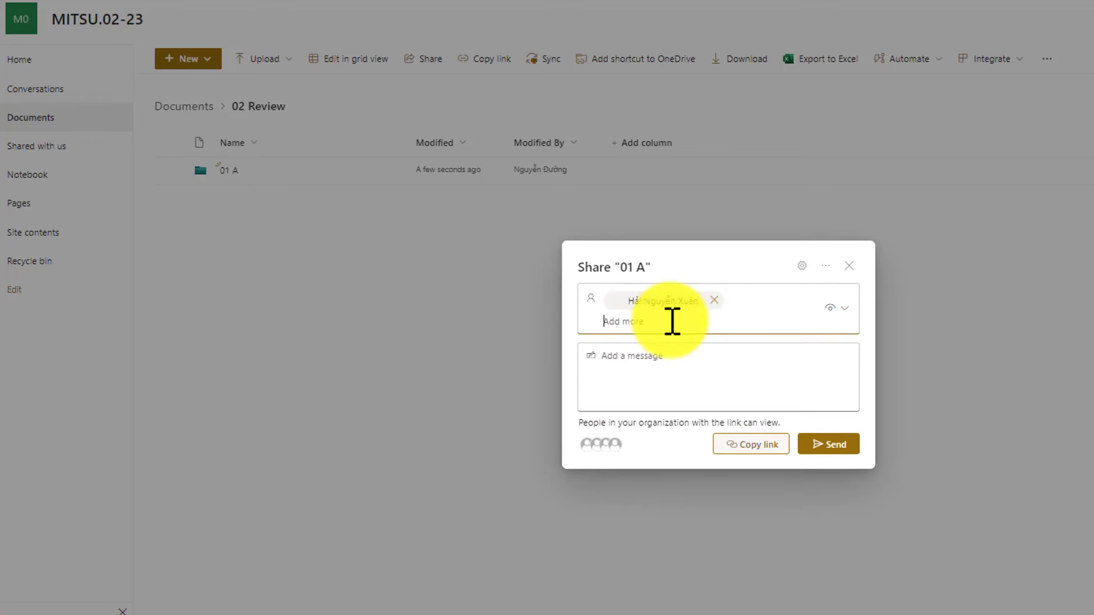
- Add a second colleague from the directory suggestions to the Can view recipients of the 01 A folder
{"action": "left_click", "coordinate": [848, 309]}
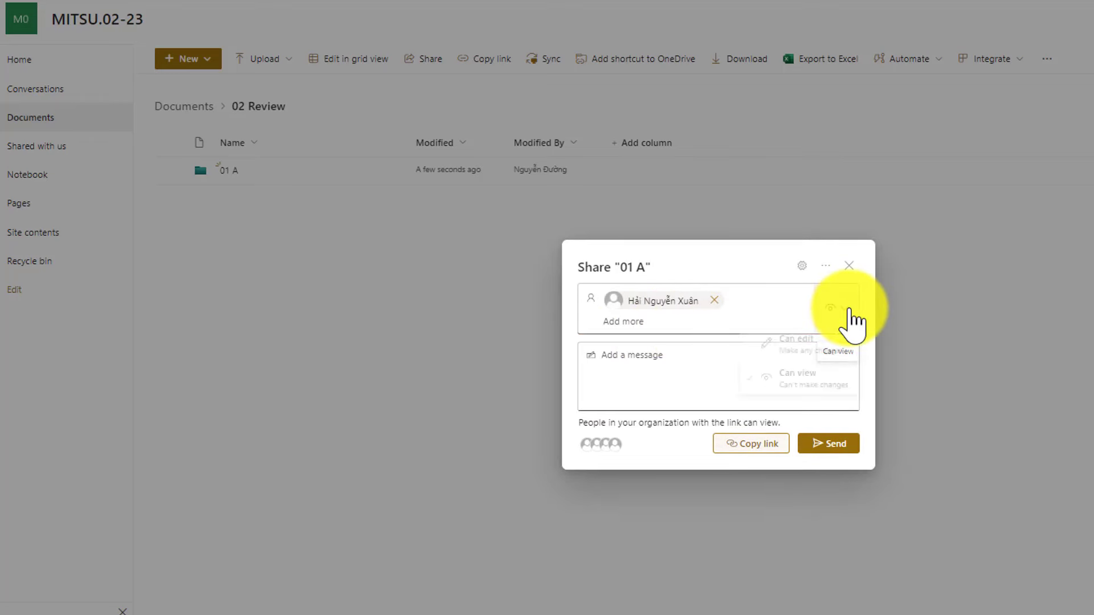
{"action": "left_click", "coordinate": [743, 318]}
{"action": "left_click", "coordinate": [624, 325]}
{"action": "type", "text": "T"}
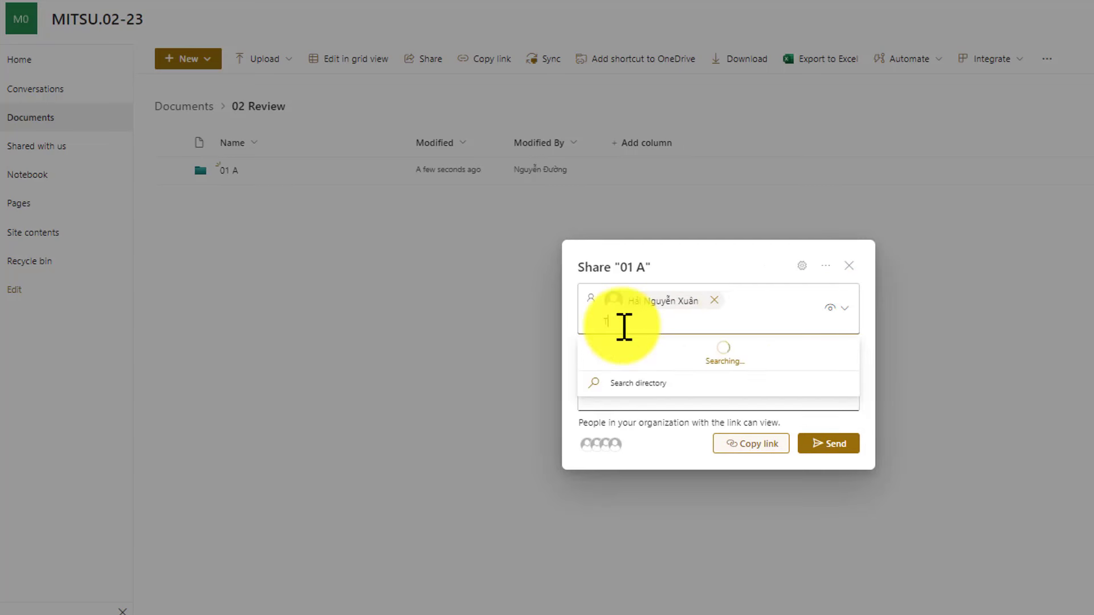
{"action": "type", "text": "rieu"}
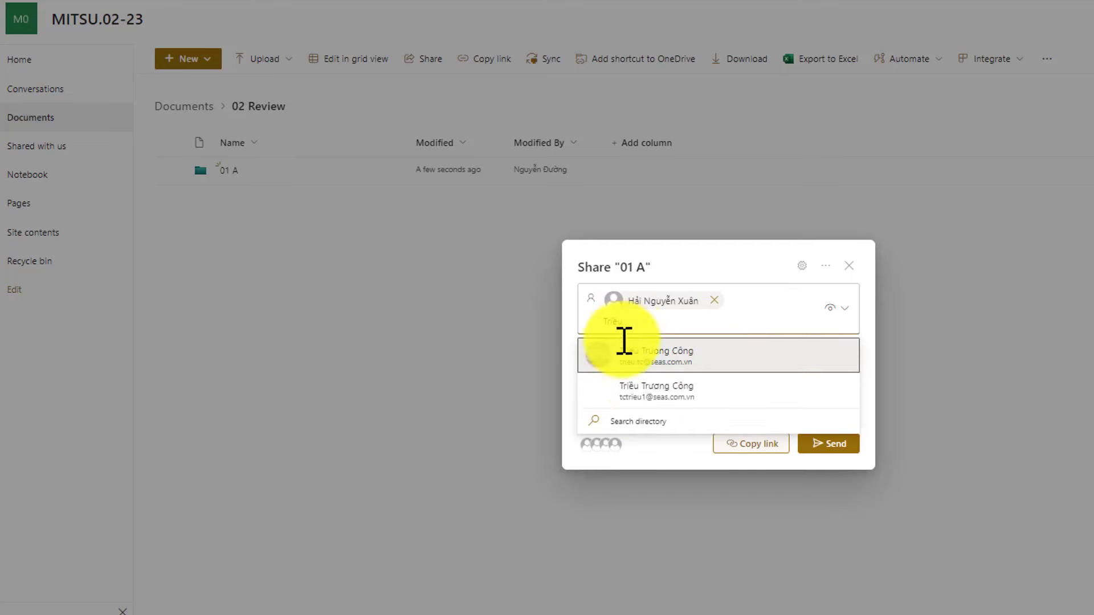
{"action": "left_click", "coordinate": [651, 369]}
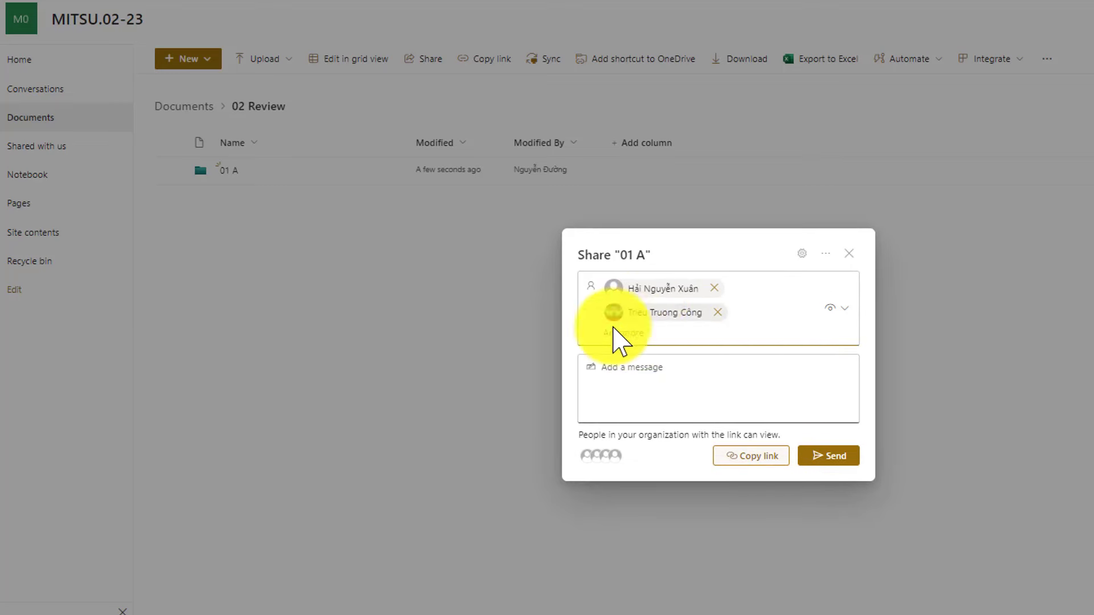
{"action": "left_click", "coordinate": [822, 460]}
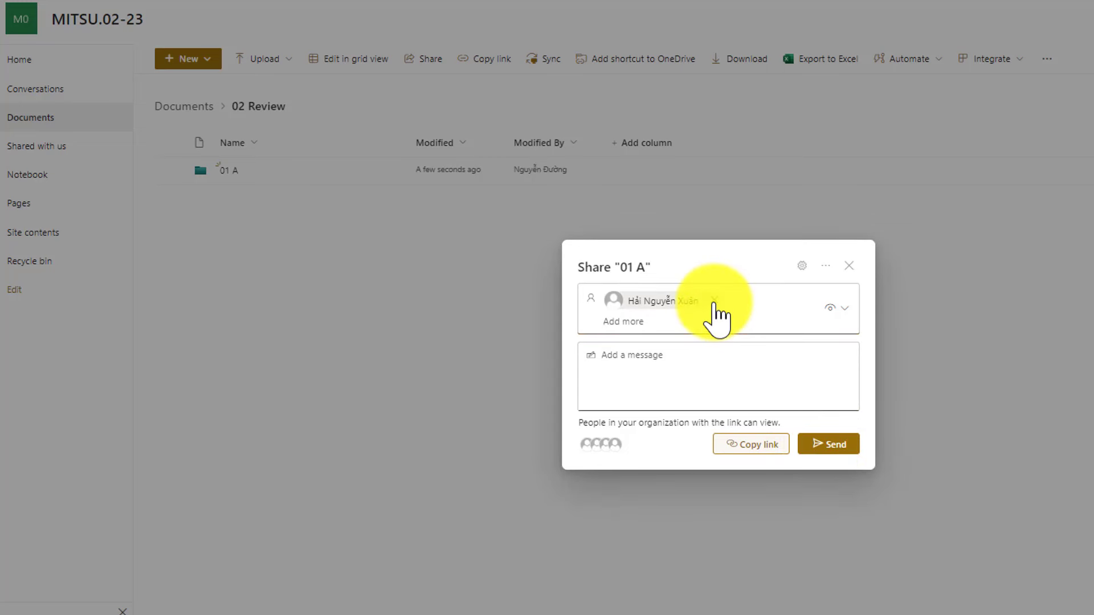
- Switch the 01 A folder's sharing permission to Can edit and replace the recipients with the first suggested colleague
{"action": "left_click", "coordinate": [843, 310]}
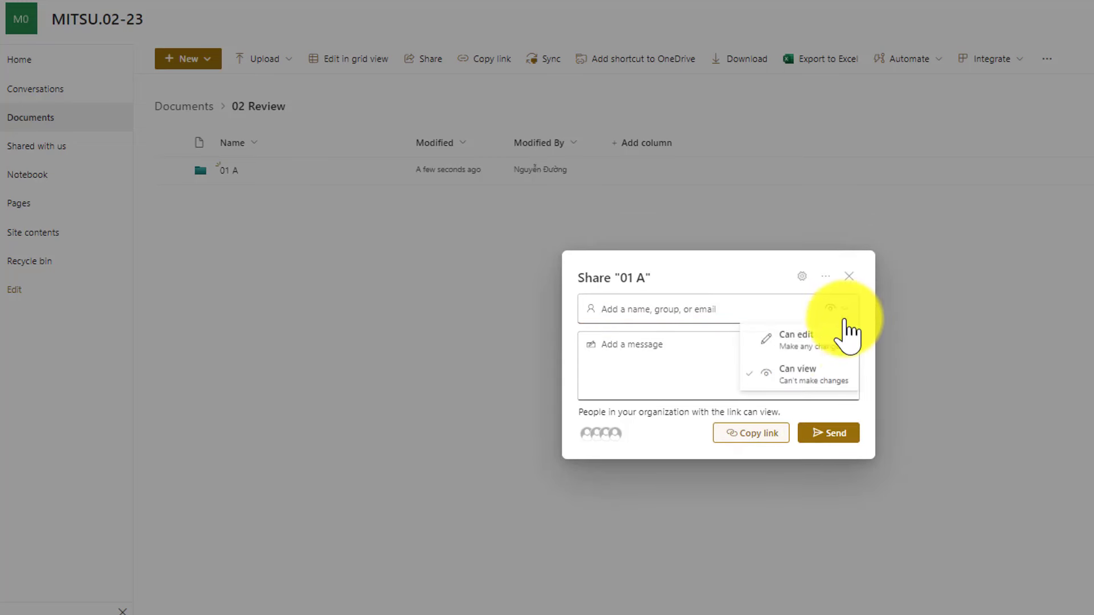
{"action": "left_click", "coordinate": [790, 343]}
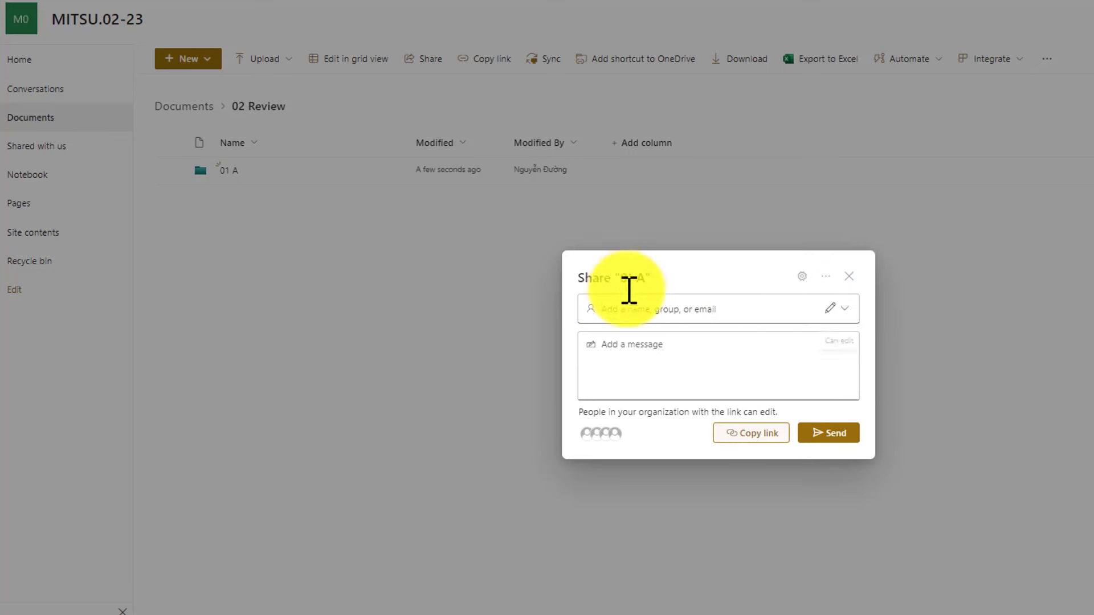
{"action": "left_click", "coordinate": [634, 309]}
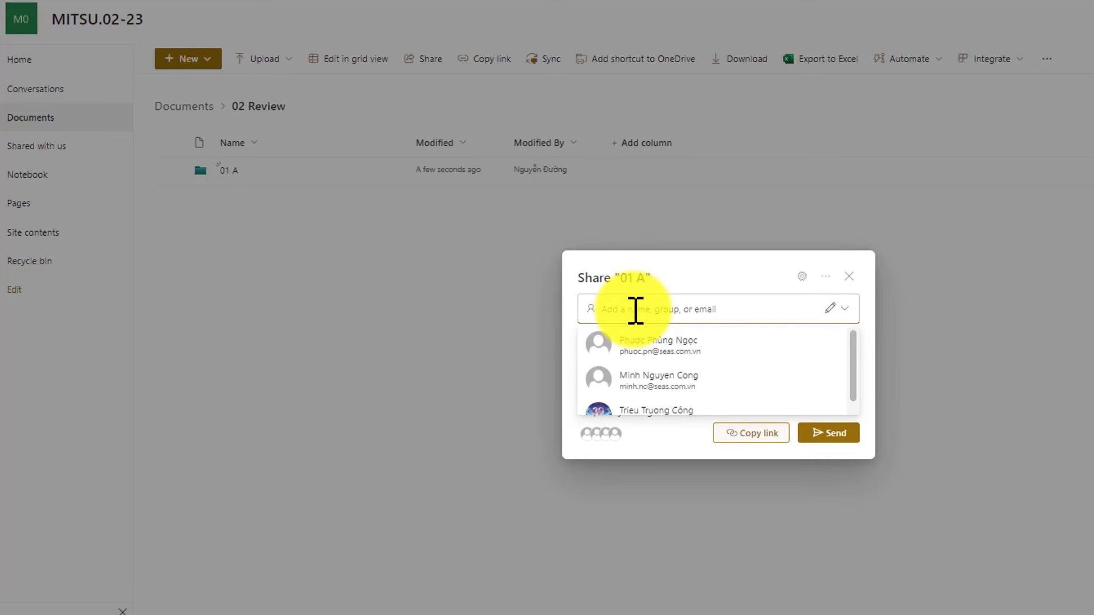
{"action": "left_click", "coordinate": [636, 345]}
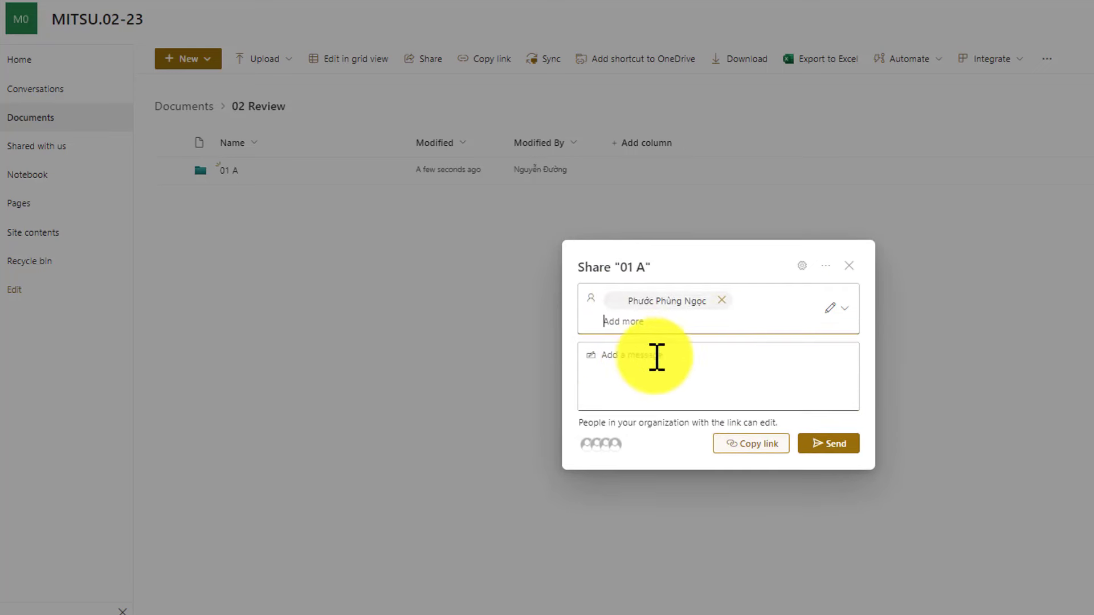